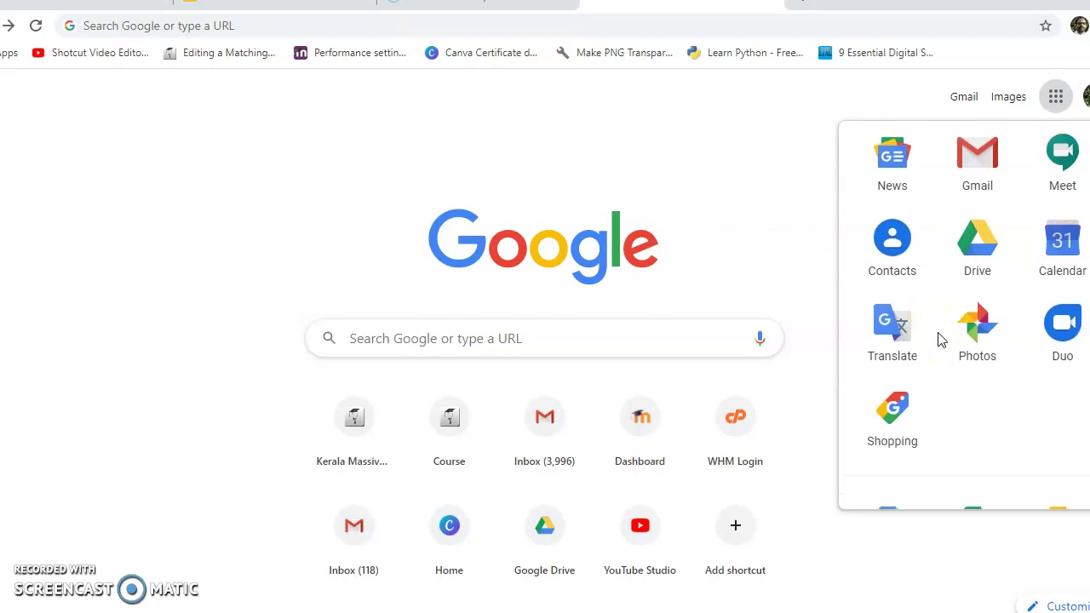
# Step: Open Google Classroom from the list of Google apps
pyautogui.scroll(-1, 980, 358)
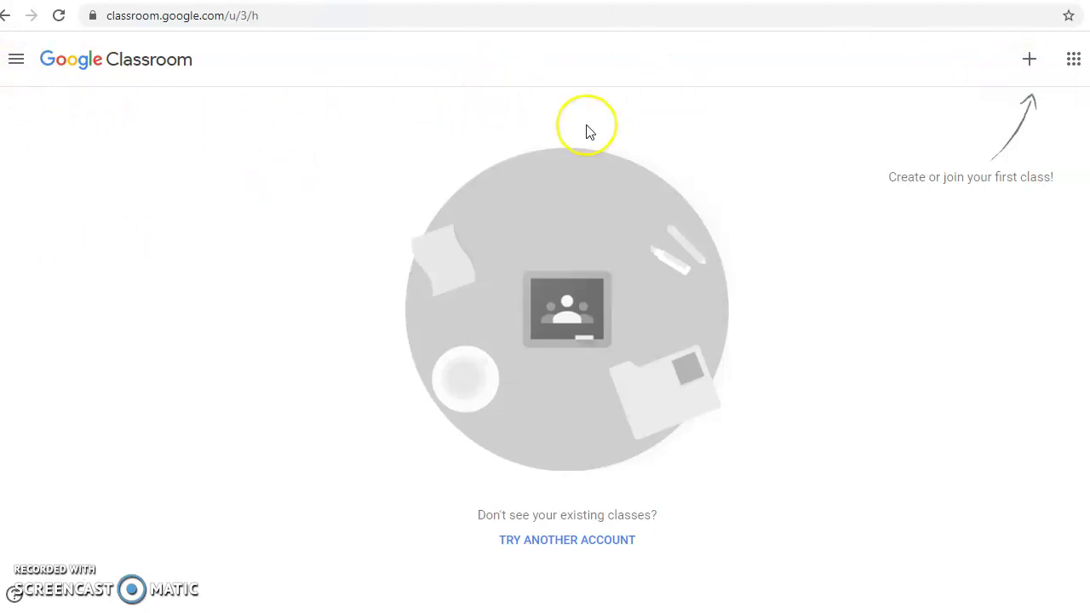
pyautogui.click(18, 63)
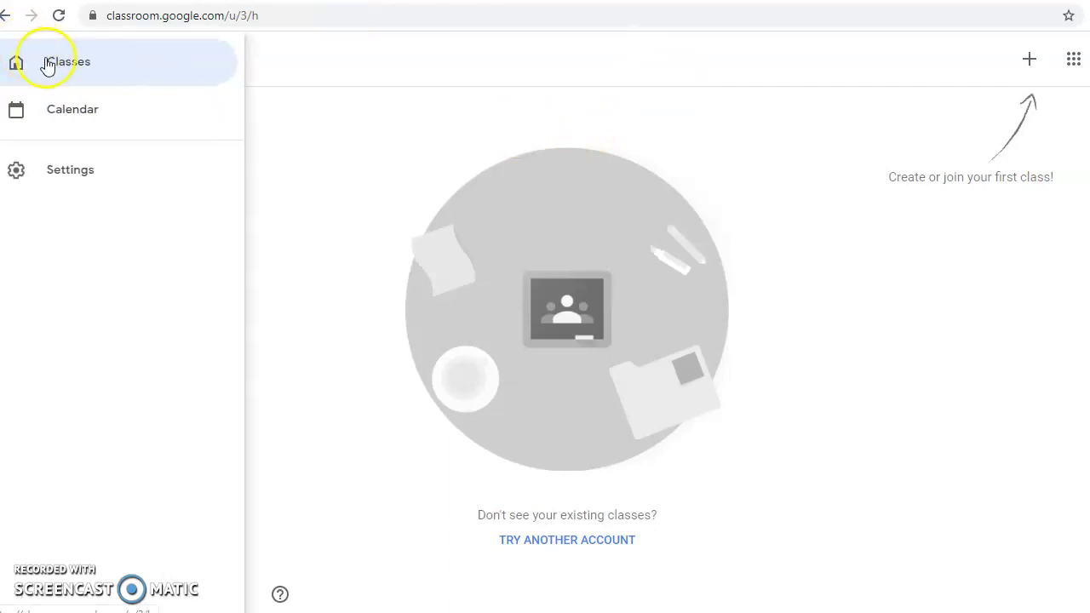
pyautogui.click(312, 127)
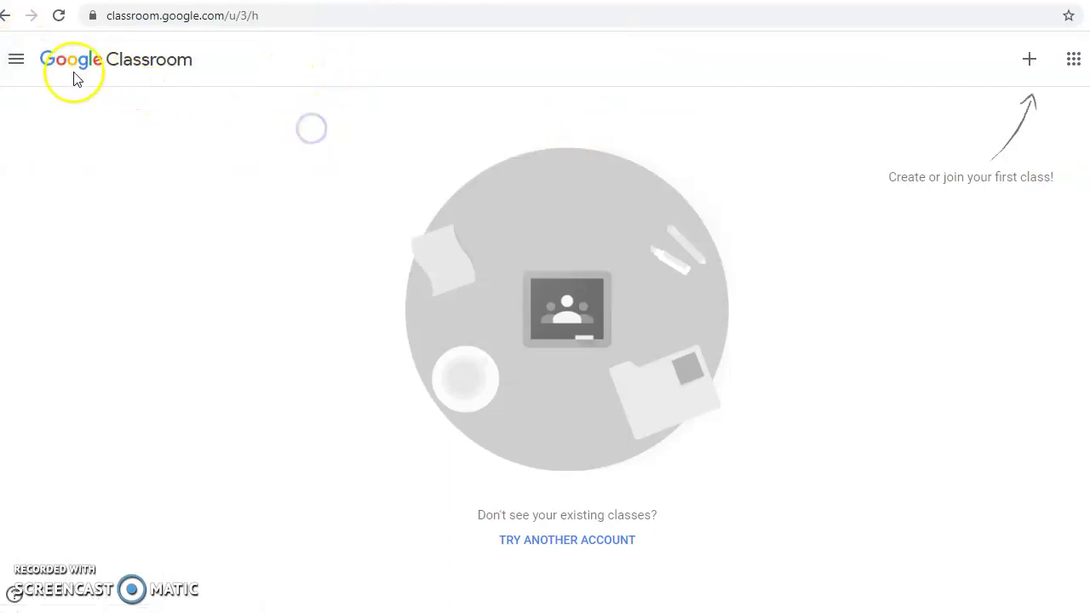
pyautogui.click(17, 64)
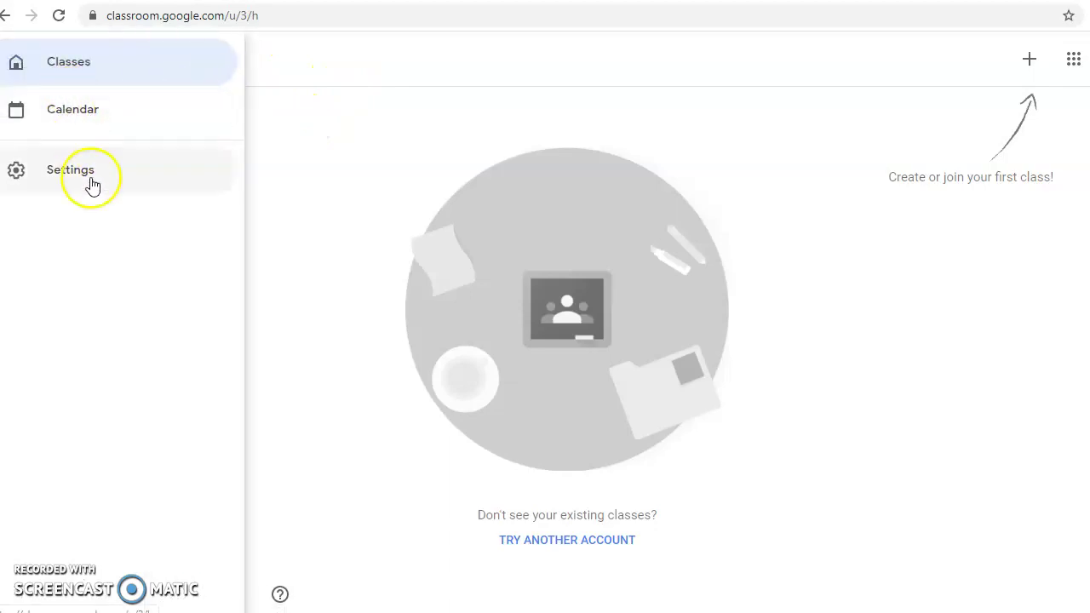
pyautogui.click(292, 134)
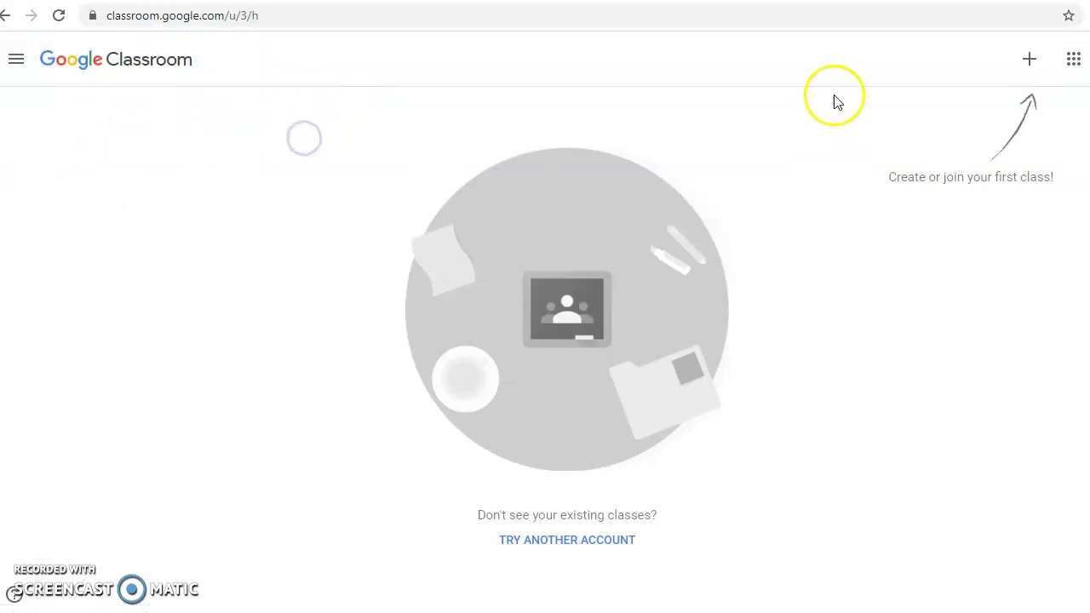
# Step: Start creating a new class and accept the notice about not using Classroom at a school with students
pyautogui.click(1031, 64)
pyautogui.click(984, 123)
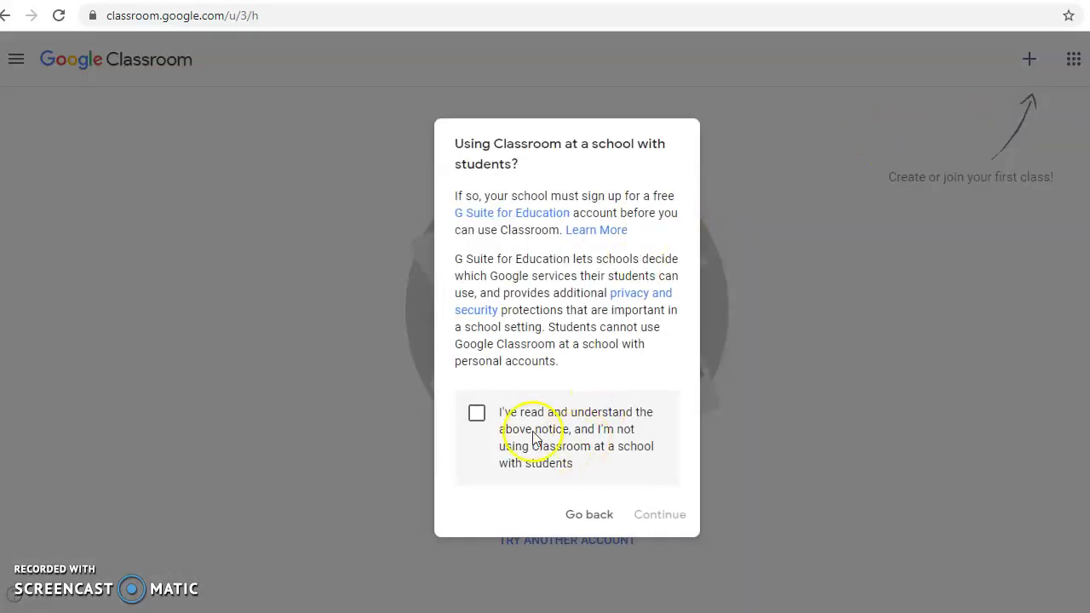
pyautogui.click(479, 416)
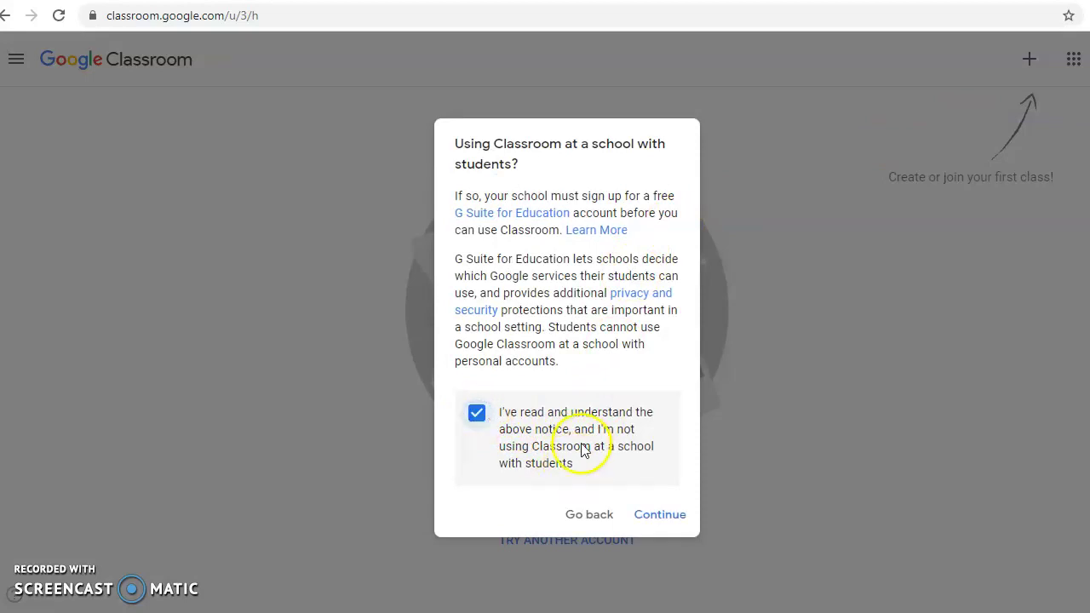
pyautogui.click(656, 517)
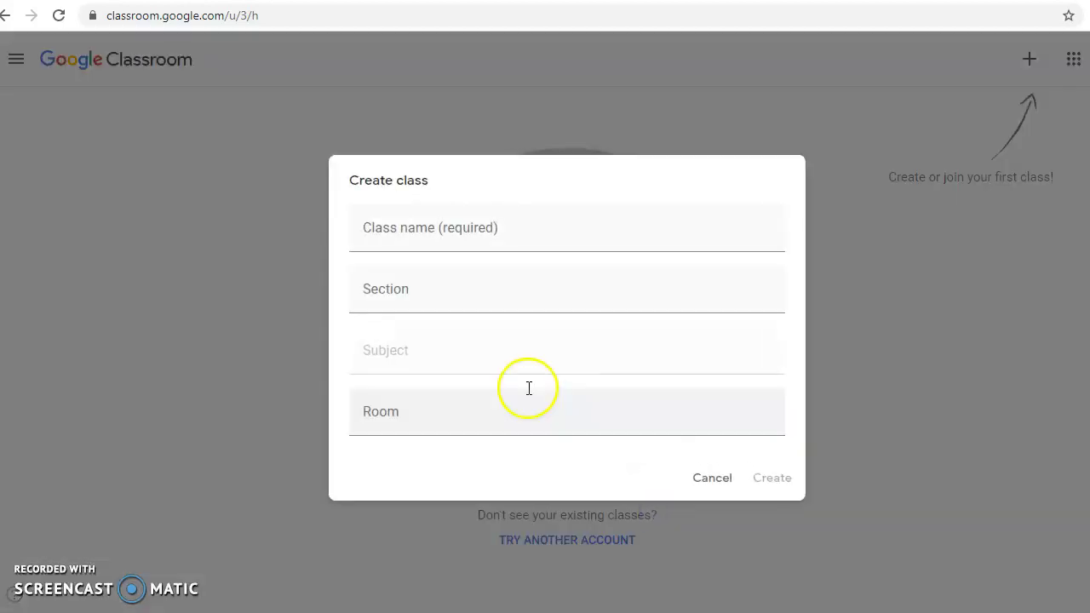
# Step: Create the class "Learn with Keralamoocs" with the section "Tutorials" and dismiss the introductory notice
pyautogui.click(407, 233)
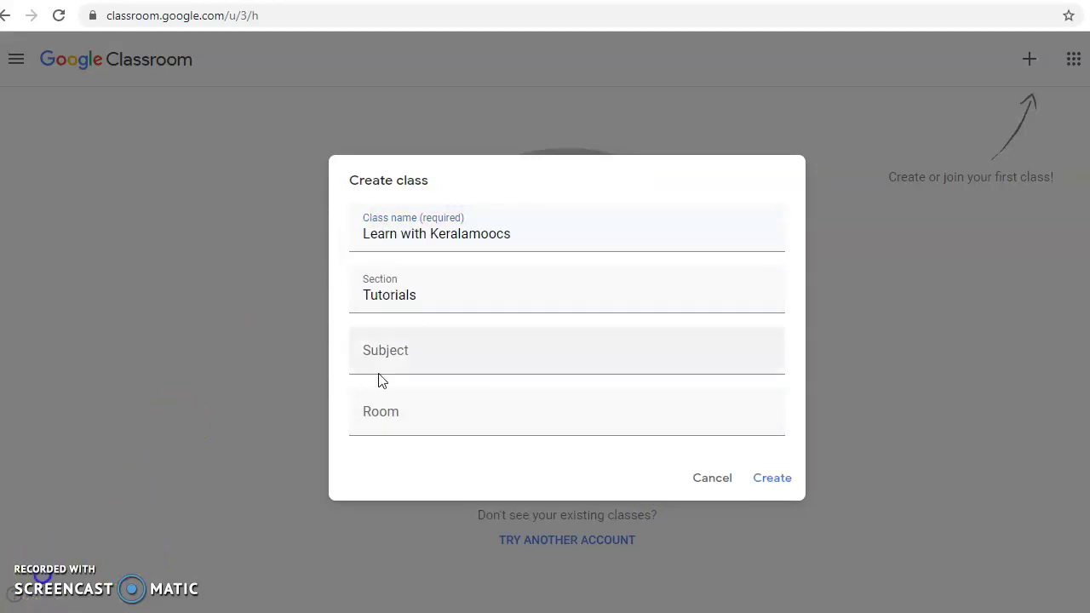
pyautogui.moveTo(522, 322)
pyautogui.mouseDown()
pyautogui.moveTo(511, 260)
pyautogui.moveTo(439, 242)
pyautogui.mouseUp()
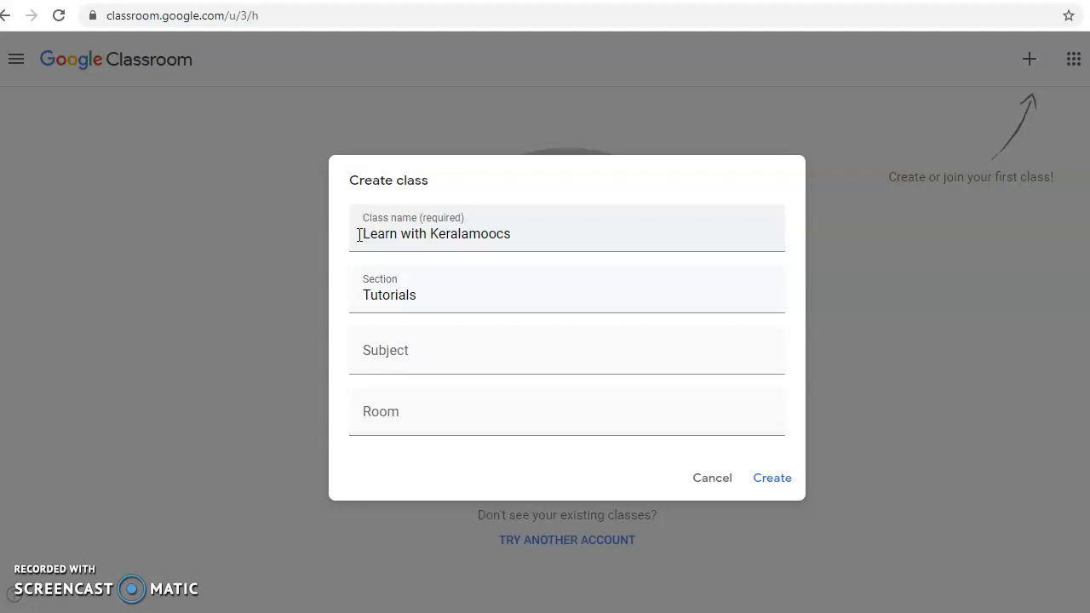
pyautogui.click(772, 480)
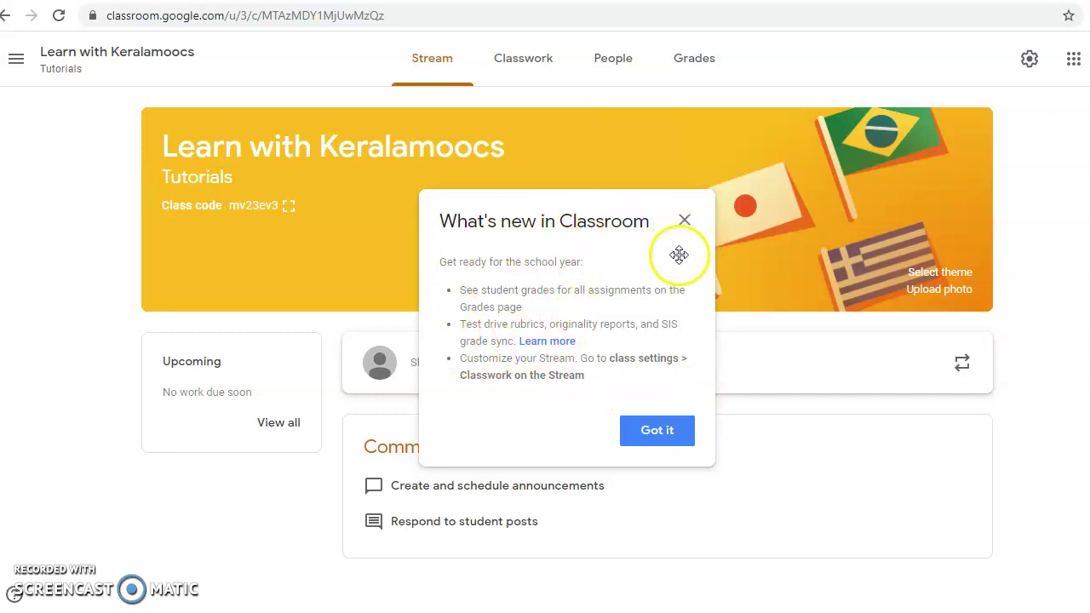
pyautogui.click(666, 434)
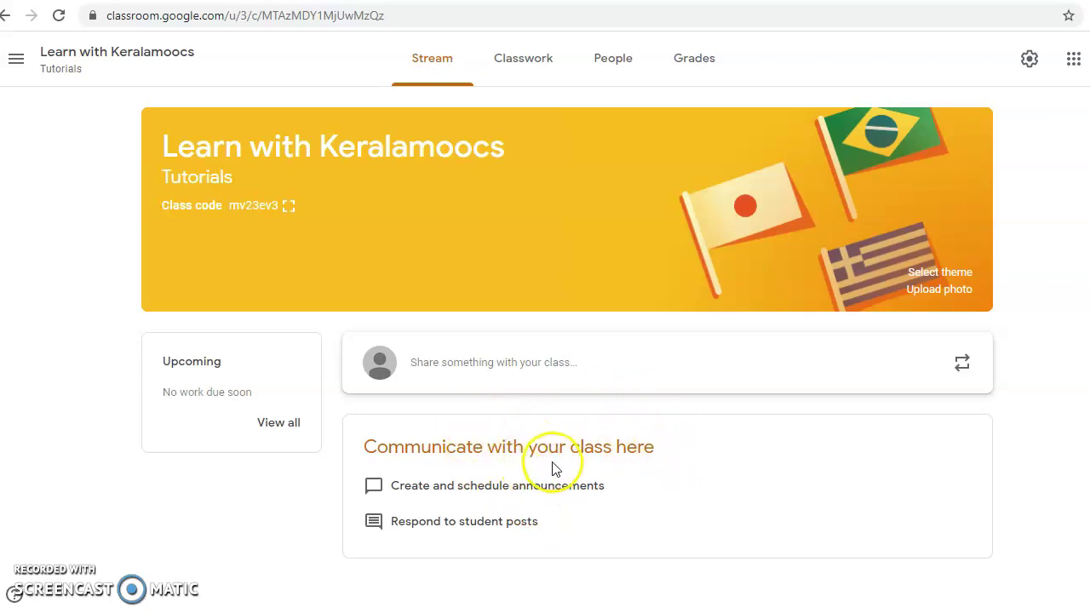
# Step: Start a stream post addressed to all students with the text "hi"
pyautogui.click(454, 362)
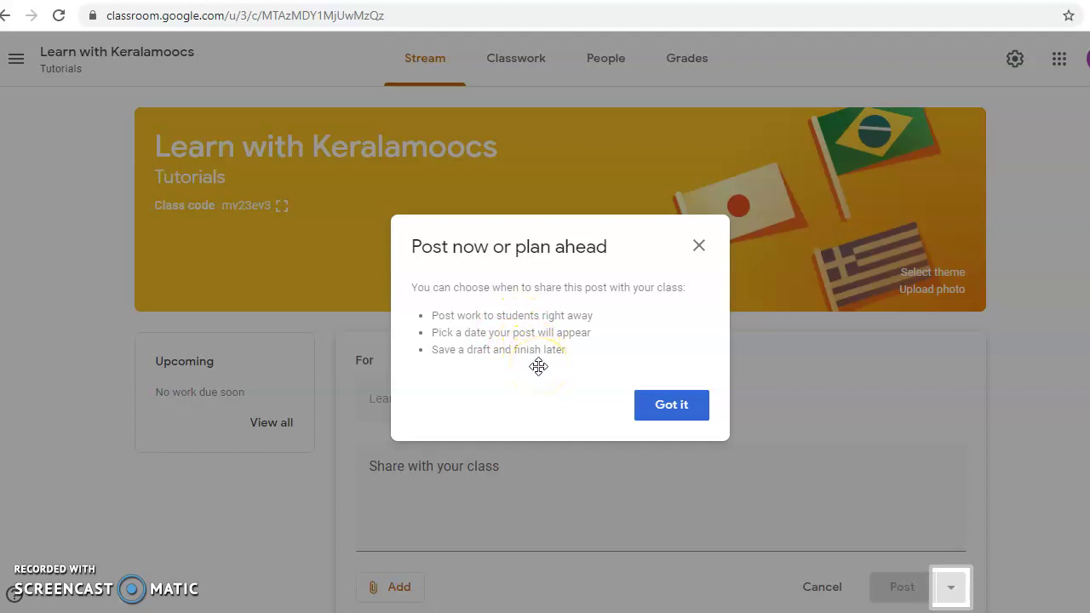
pyautogui.click(701, 249)
pyautogui.click(438, 475)
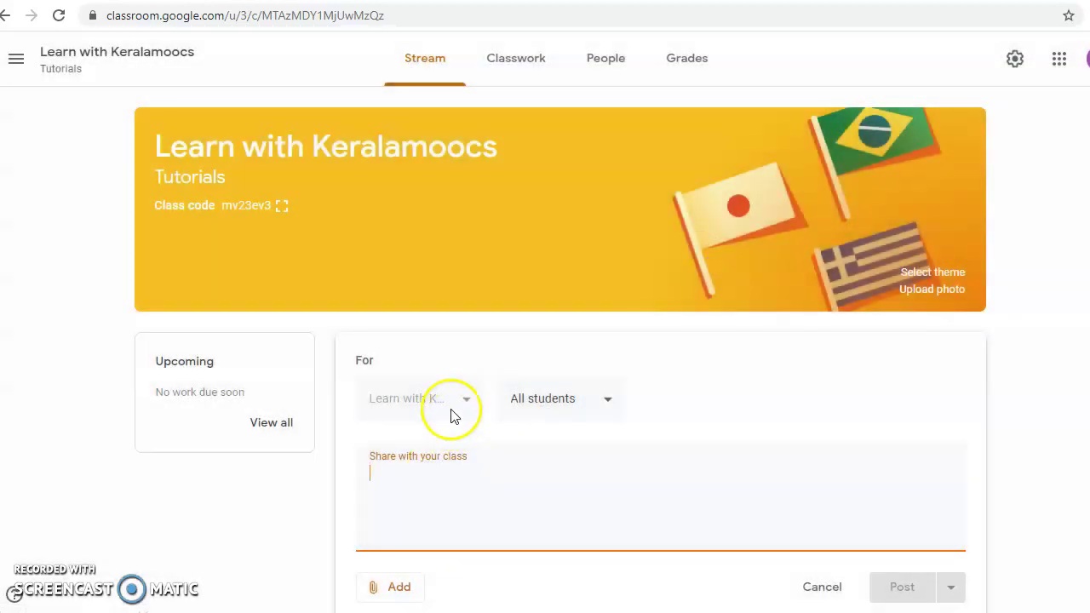
pyautogui.click(562, 402)
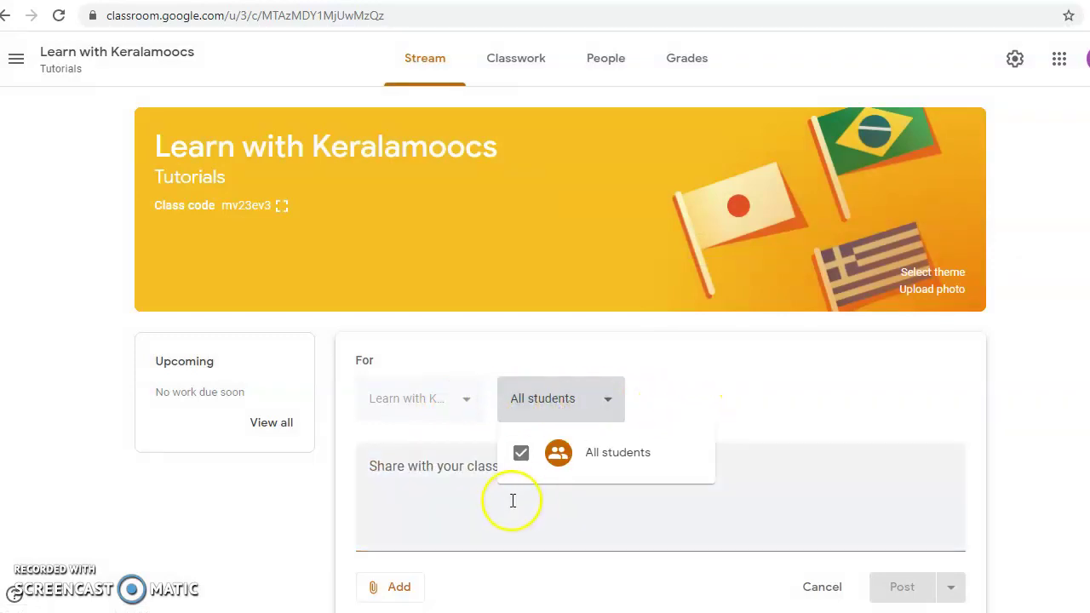
pyautogui.click(468, 441)
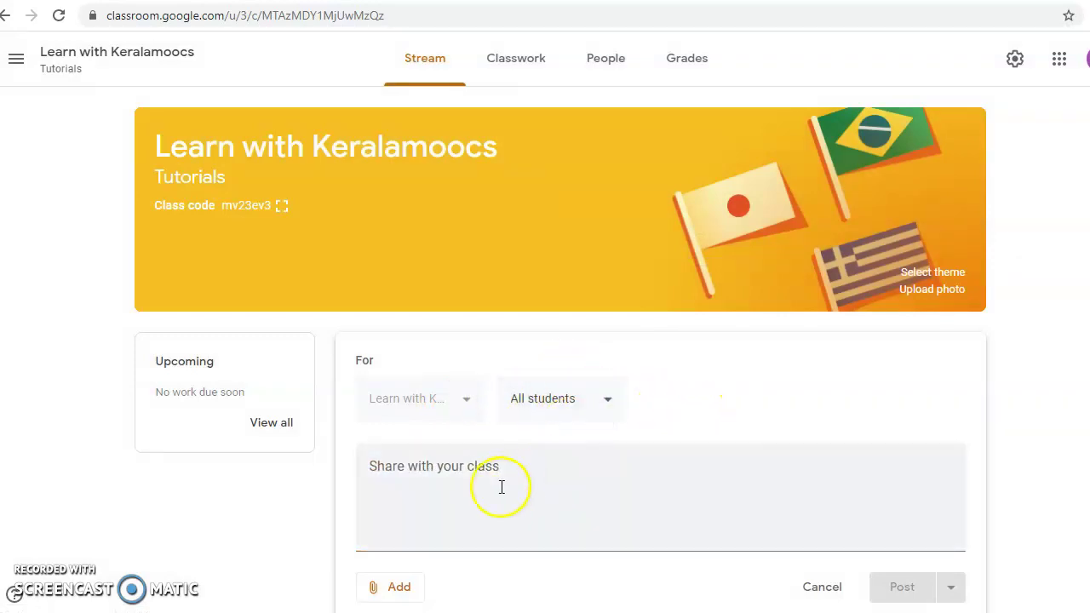
pyautogui.scroll(-2, 502, 486)
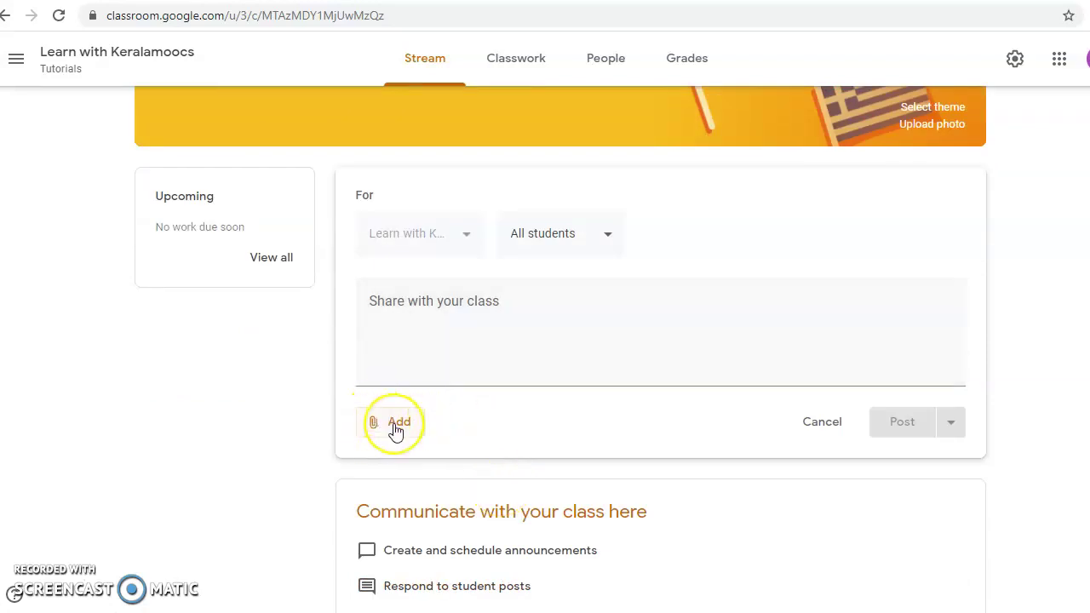
pyautogui.click(417, 353)
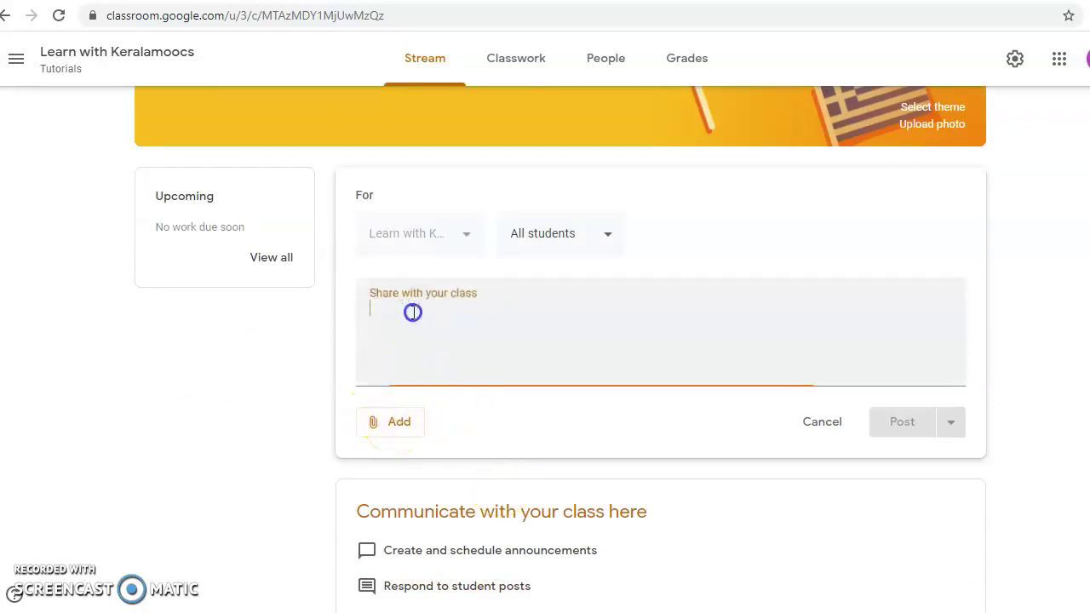
pyautogui.write('he')
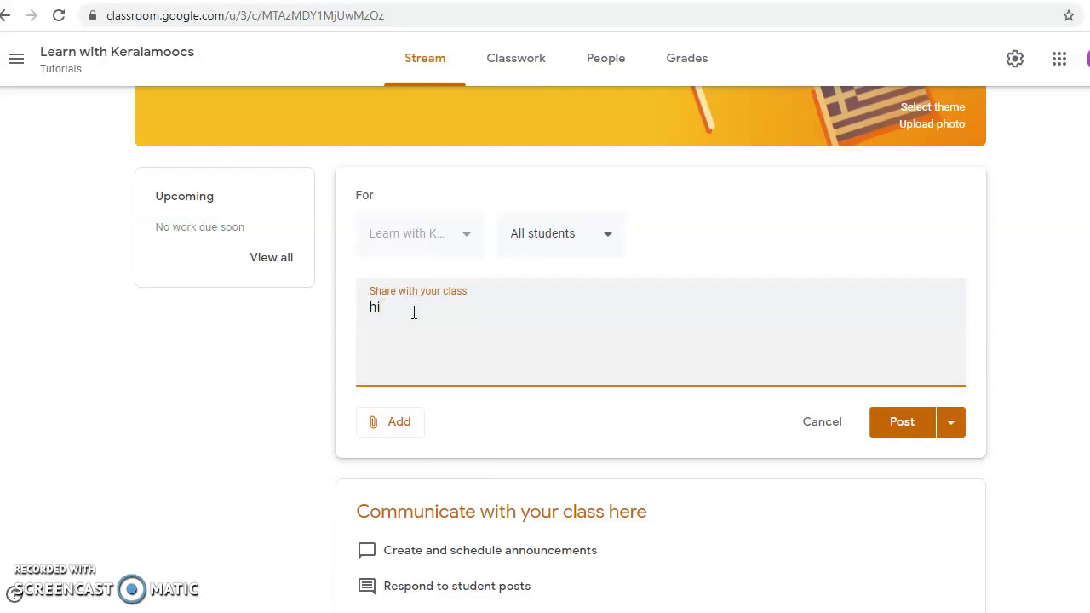
pyautogui.click(385, 430)
pyautogui.click(385, 433)
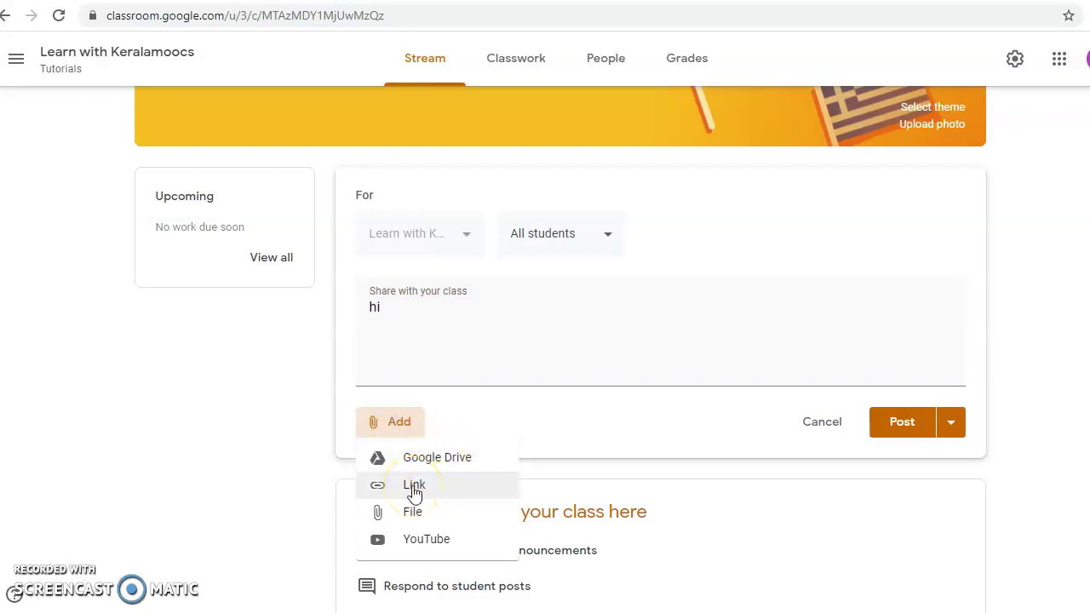
pyautogui.click(411, 514)
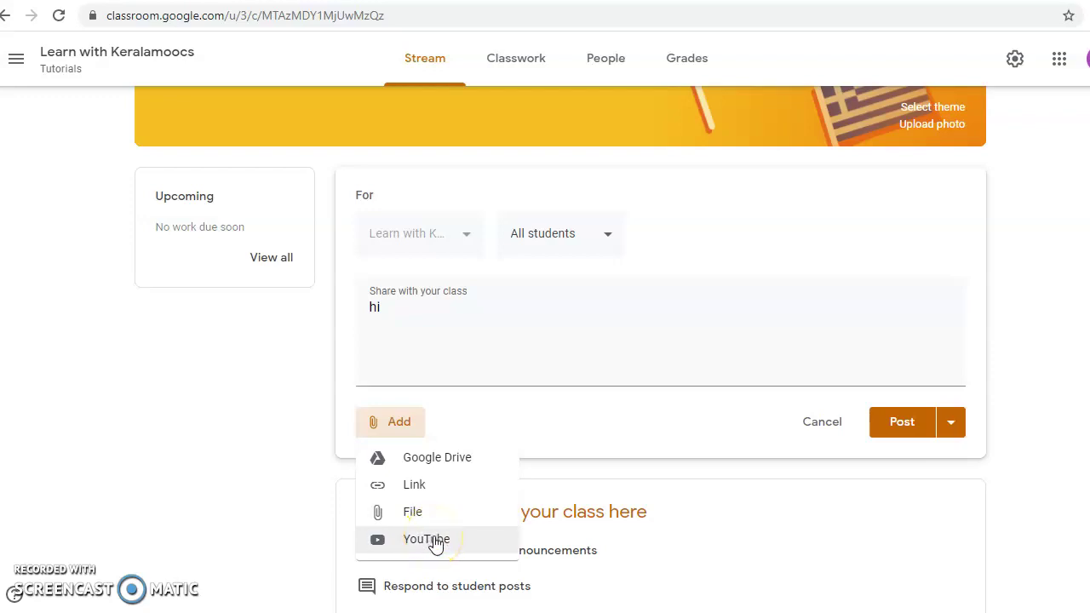
pyautogui.click(467, 362)
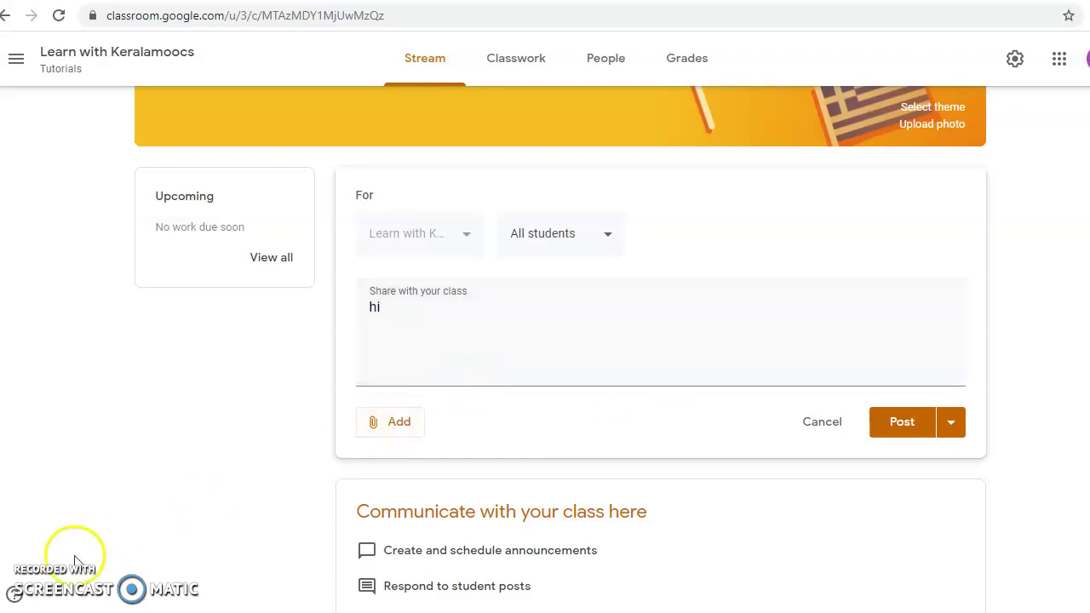
pyautogui.click(400, 426)
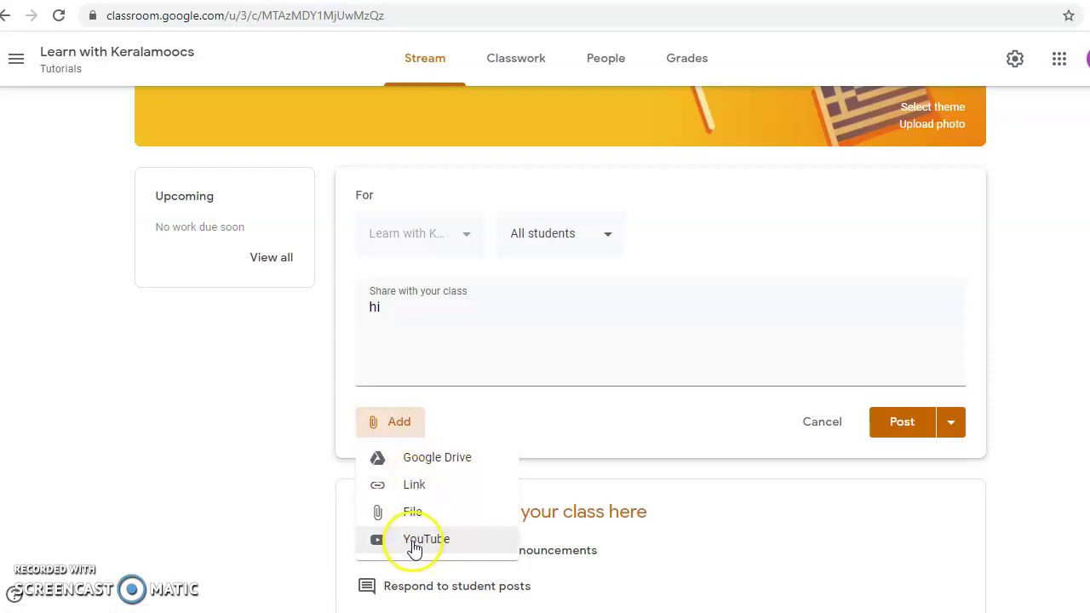
pyautogui.click(409, 487)
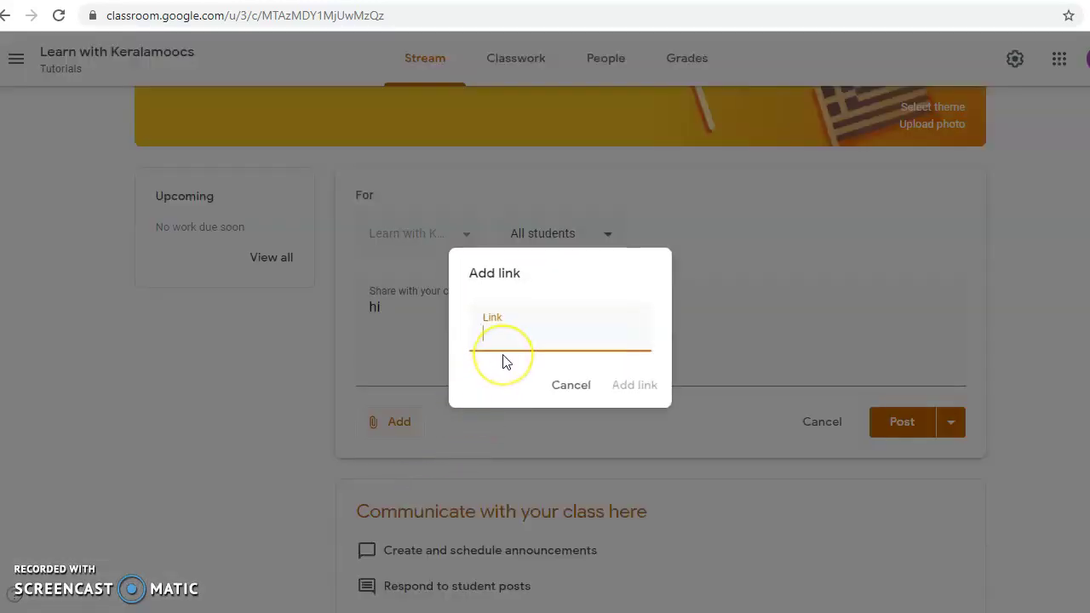
pyautogui.write('https://youtu.be/0rEVuA0xI9A')
pyautogui.click(641, 387)
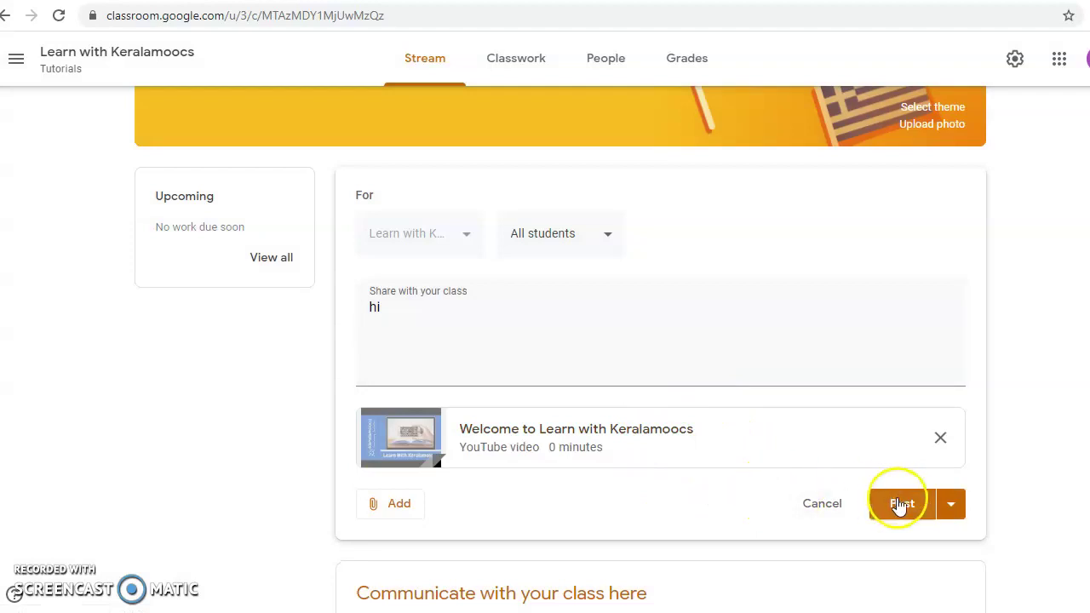
# Step: Publish the post to the class stream immediately and check it there
pyautogui.click(954, 509)
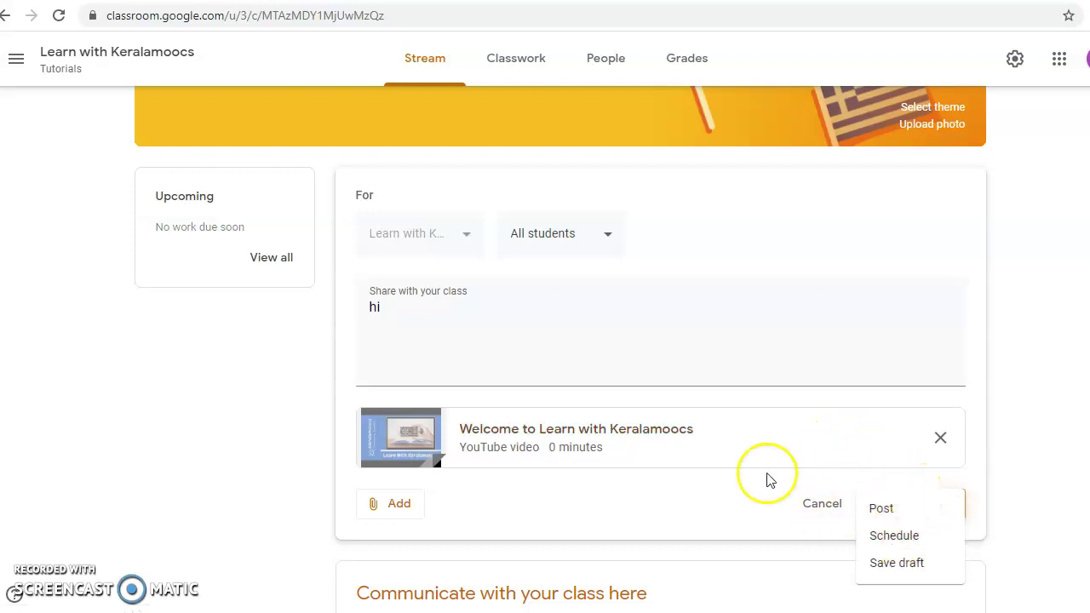
pyautogui.click(1011, 491)
pyautogui.click(901, 505)
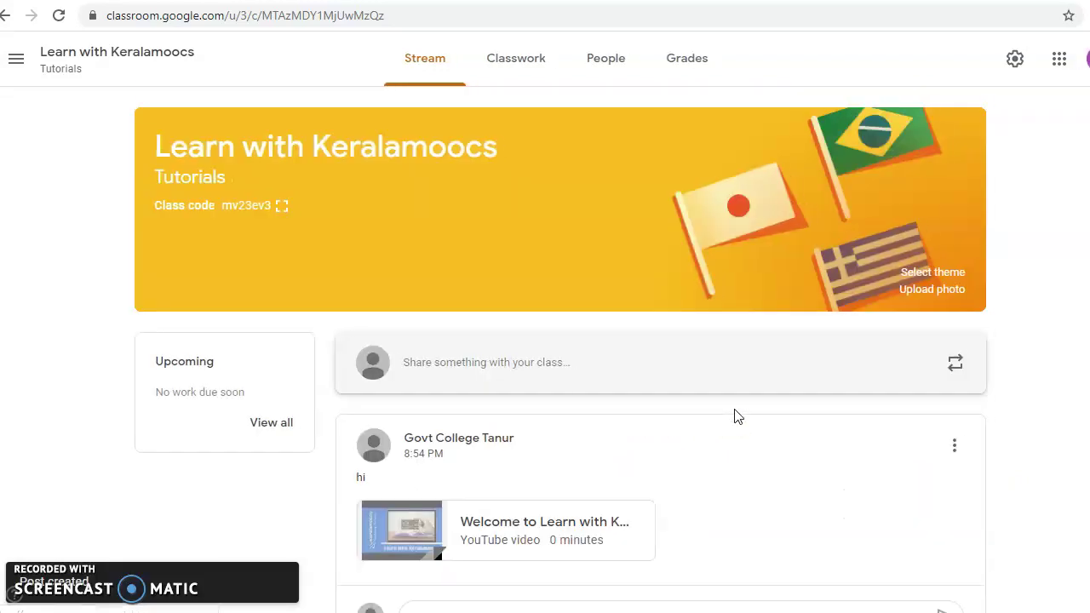
pyautogui.scroll(-1, 565, 484)
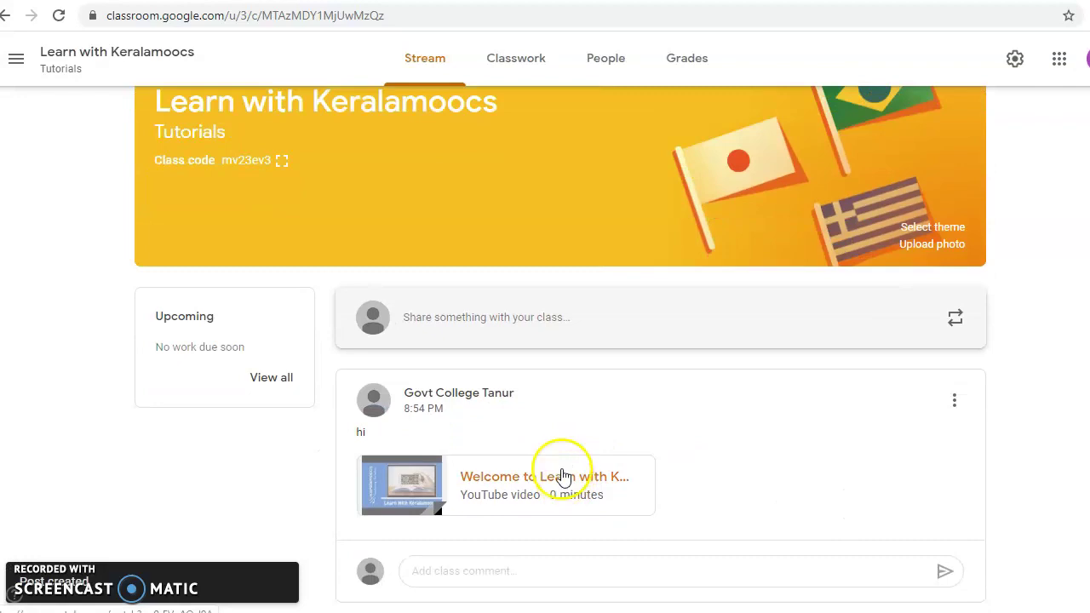
pyautogui.scroll(1, 605, 458)
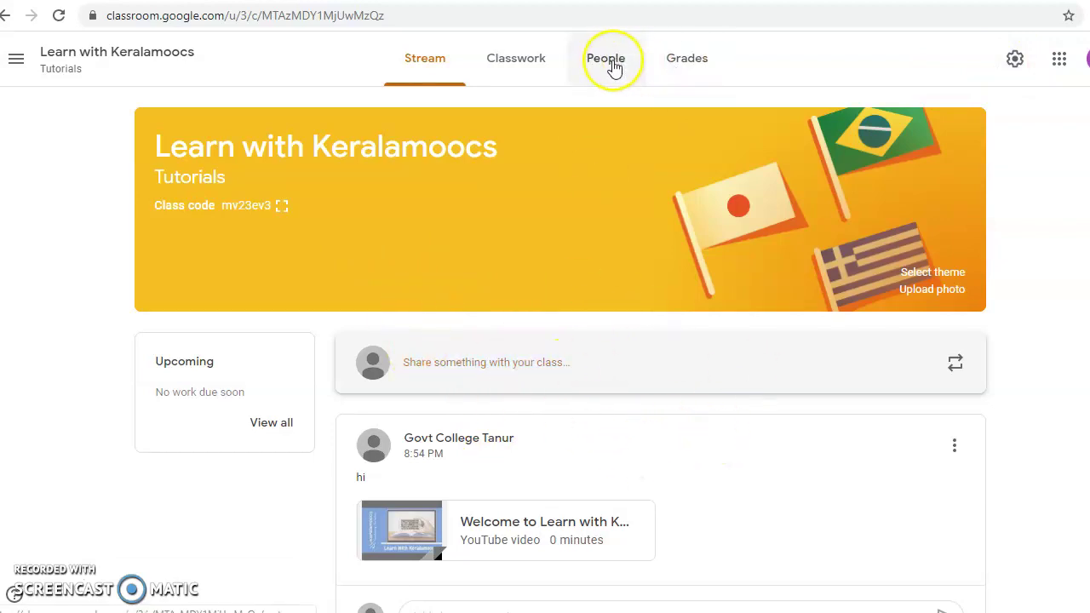
# Step: View the class's Classwork, People and Grades pages one after another
pyautogui.click(542, 68)
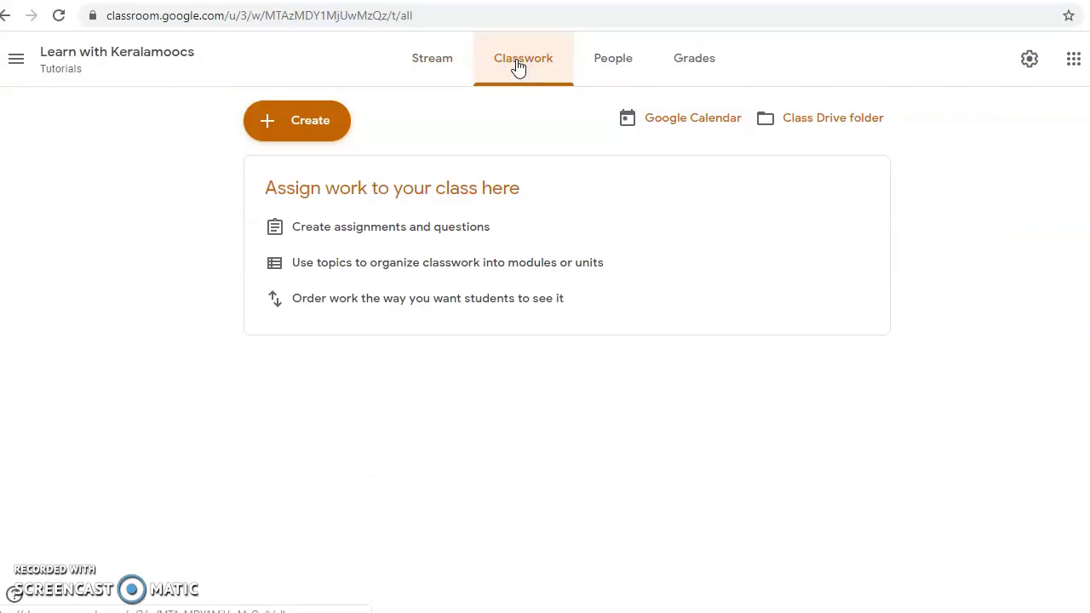
pyautogui.click(611, 60)
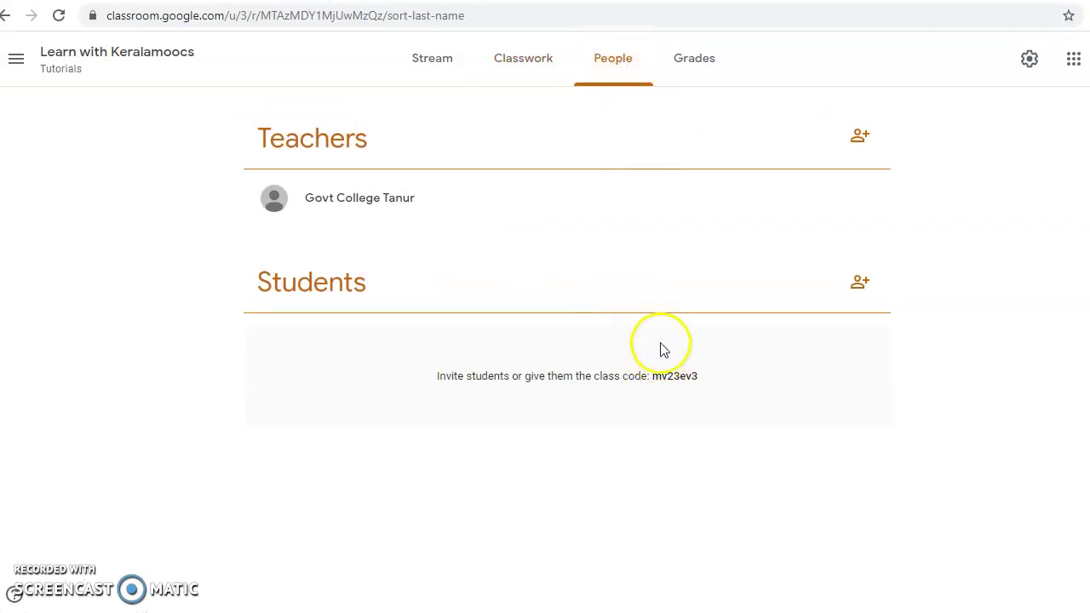
pyautogui.click(696, 68)
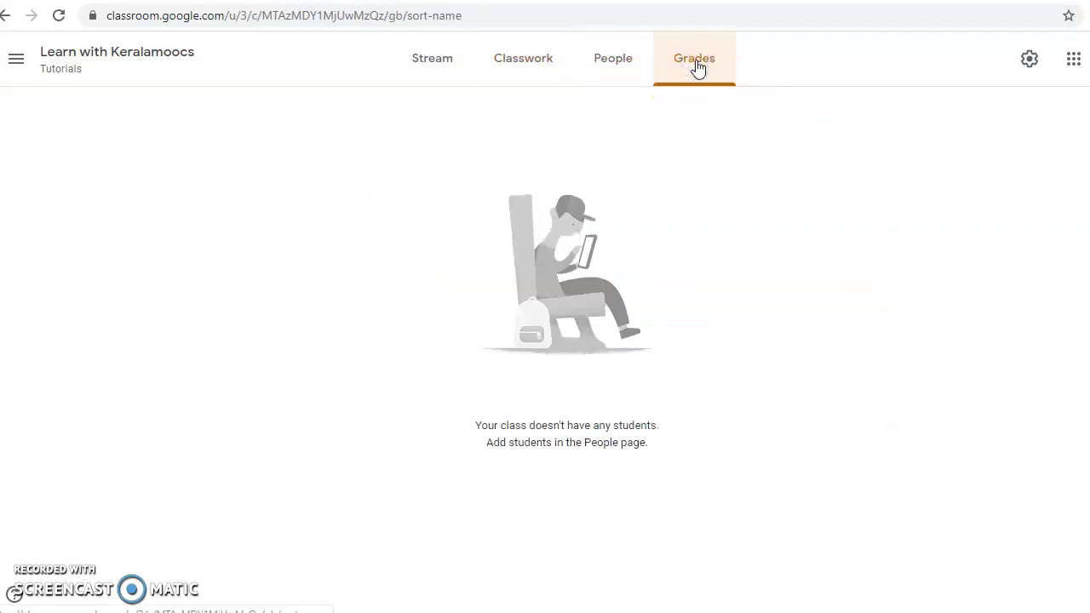
# Step: Return to the class stream and display the class code enlarged
pyautogui.click(435, 67)
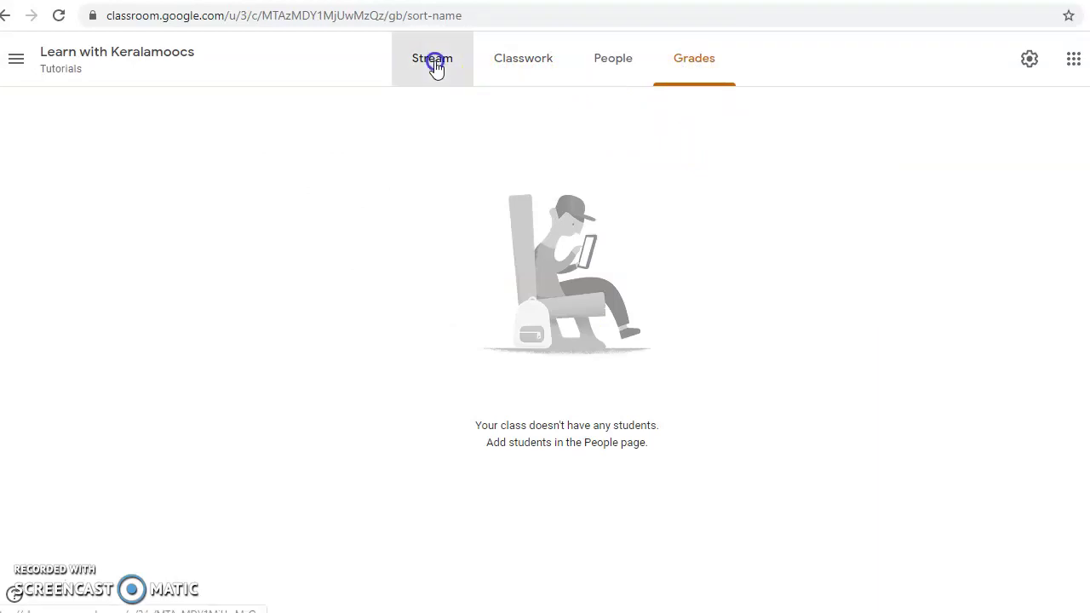
pyautogui.click(433, 79)
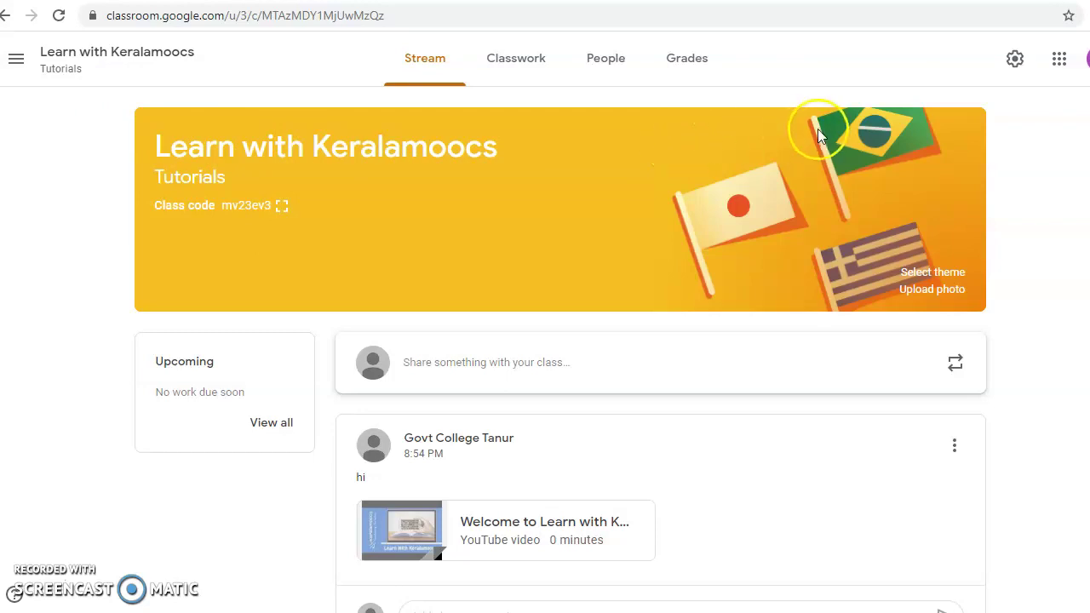
pyautogui.click(281, 208)
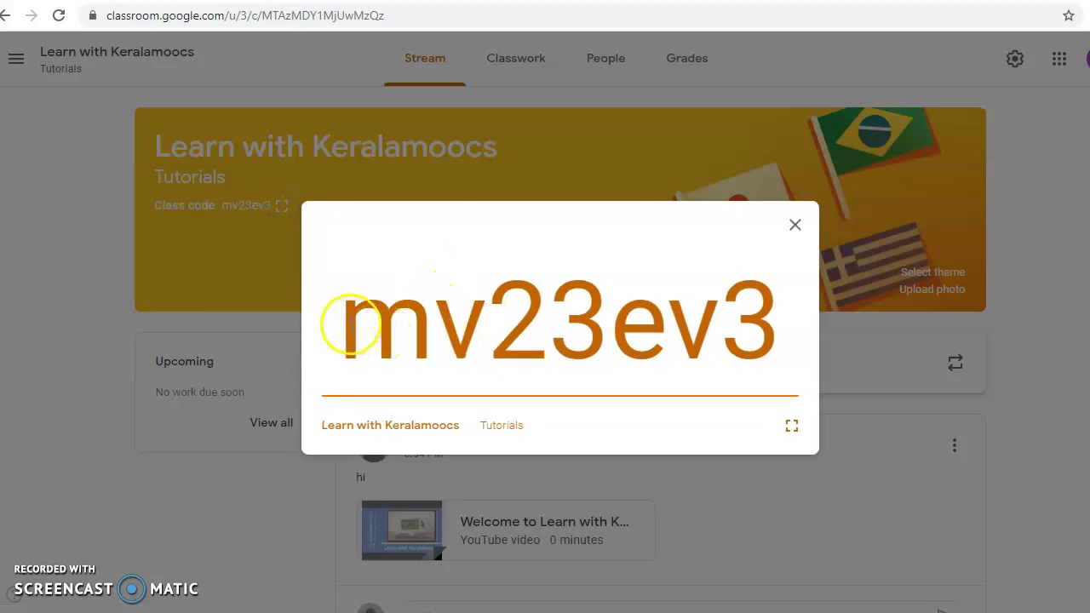
# Step: Copy the class code from its enlarged display on the class stream
pyautogui.moveTo(351, 323); pyautogui.dragTo(754, 322)
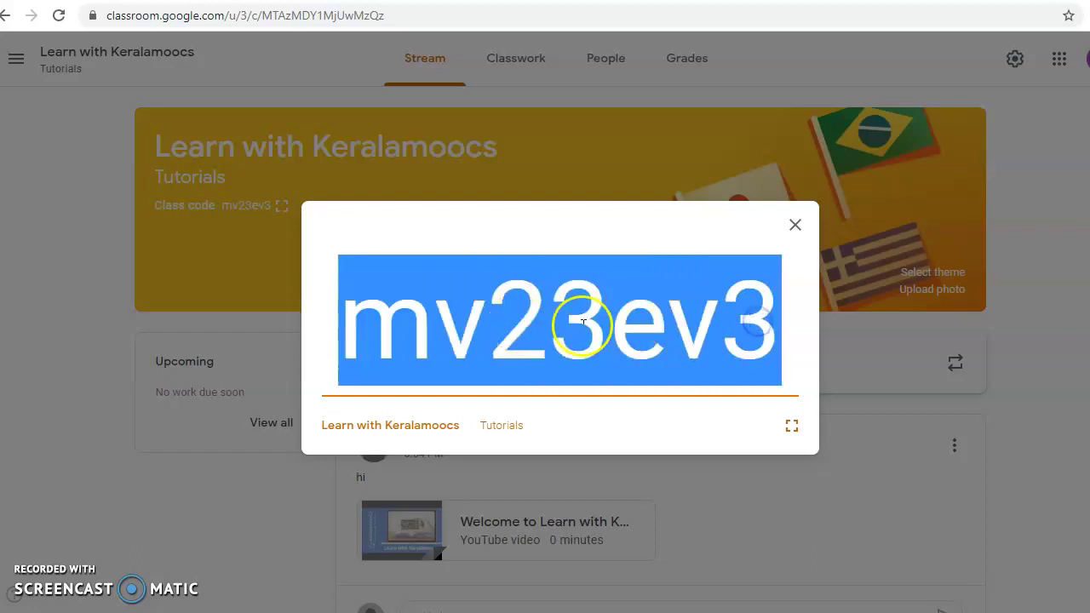
pyautogui.click(69, 381)
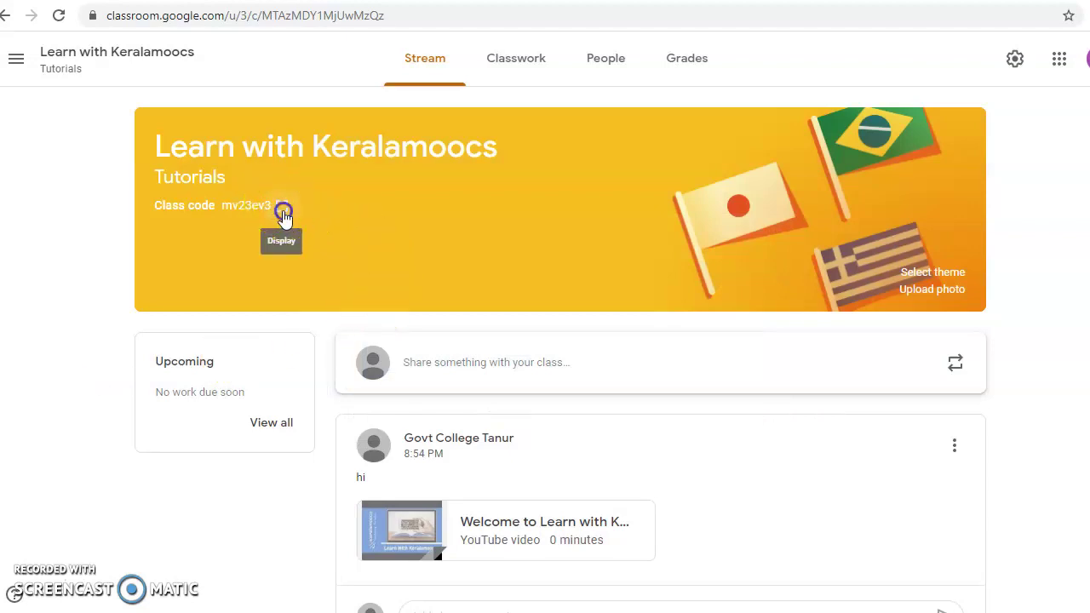
pyautogui.click(283, 213)
pyautogui.moveTo(341, 333); pyautogui.dragTo(761, 333)
pyautogui.rightClick(664, 319)
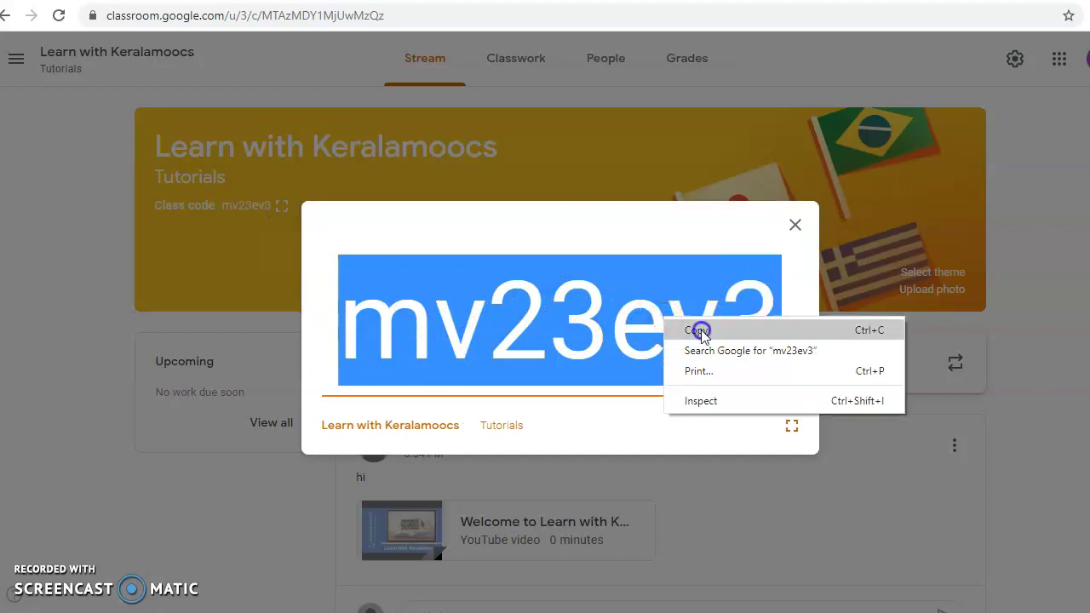
pyautogui.click(697, 330)
pyautogui.click(87, 324)
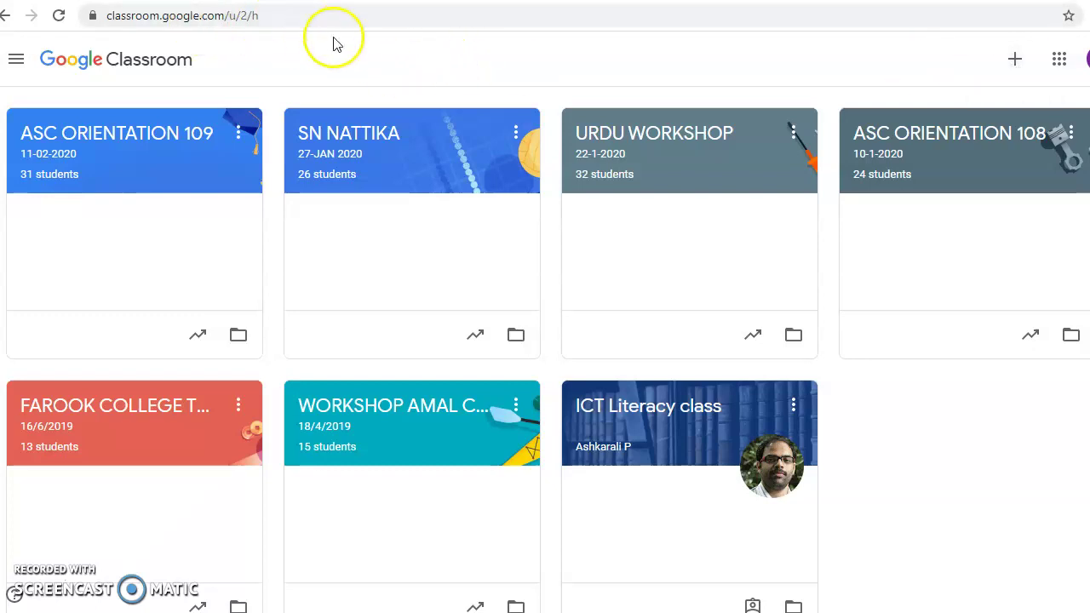
# Step: Join the class from the second Classroom account with the copied class code and dismiss the introductory tip about creating posts
pyautogui.click(1015, 61)
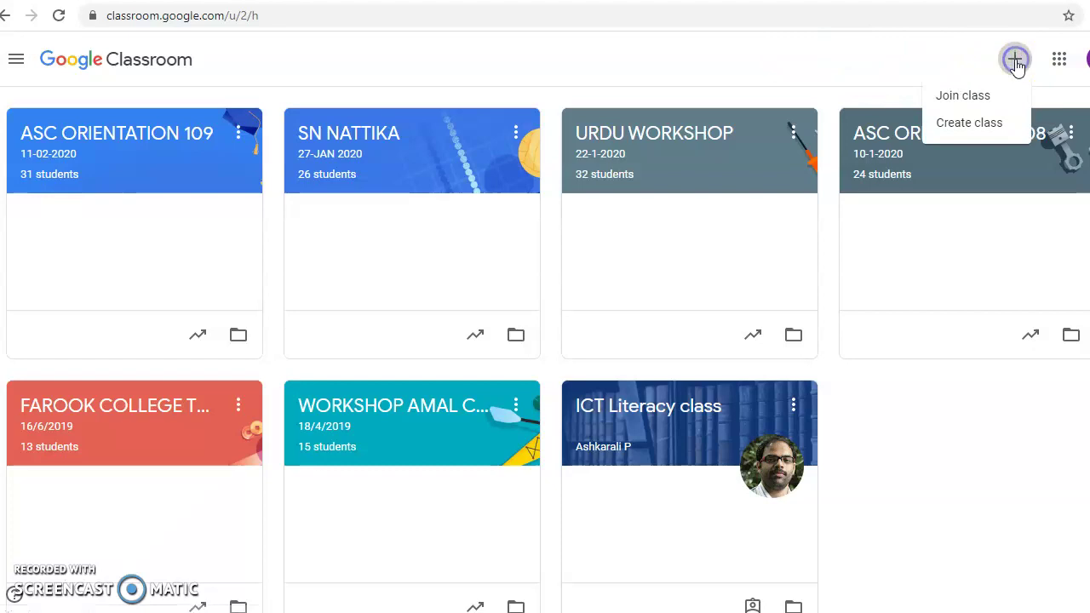
pyautogui.click(963, 99)
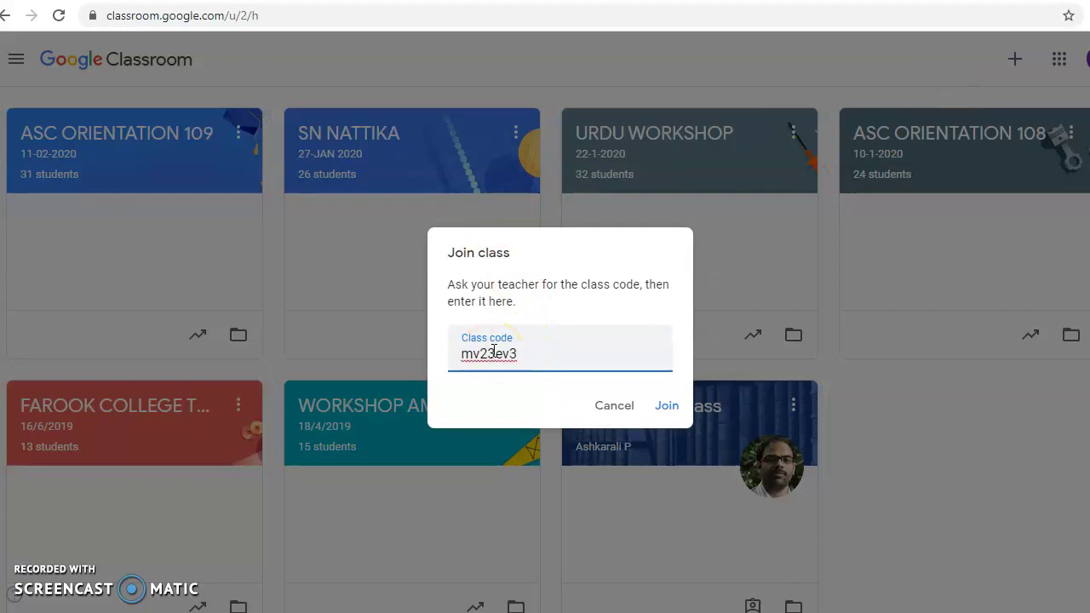
pyautogui.click(670, 411)
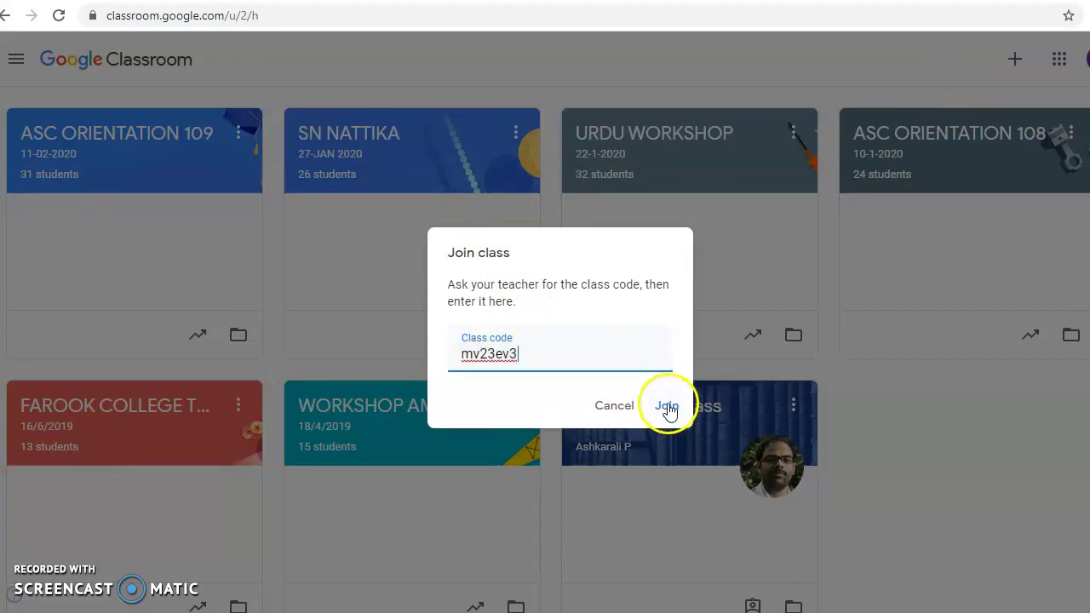
pyautogui.click(532, 328)
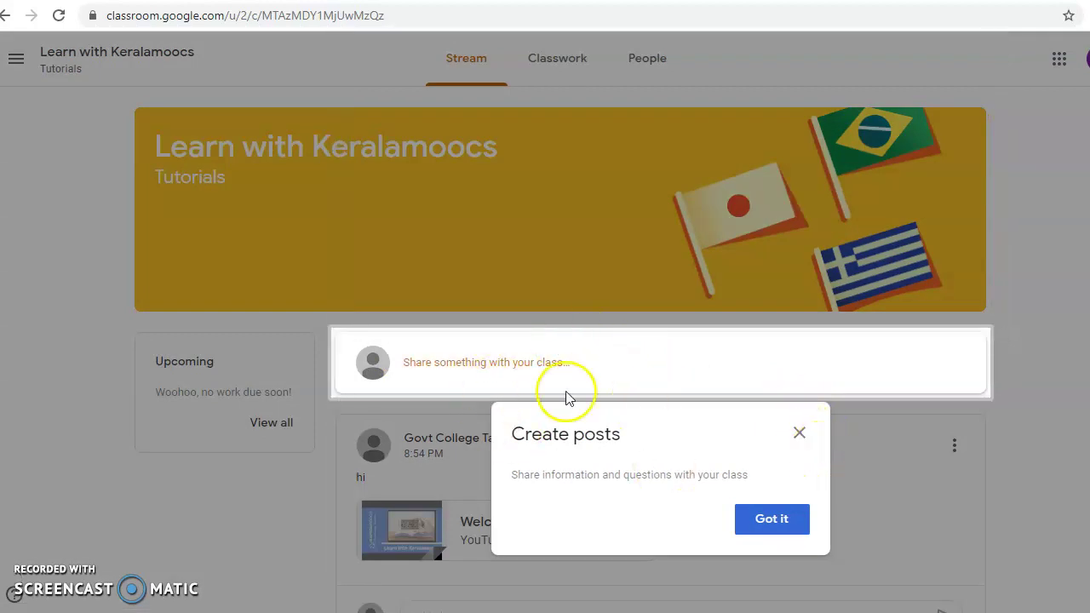
pyautogui.click(798, 433)
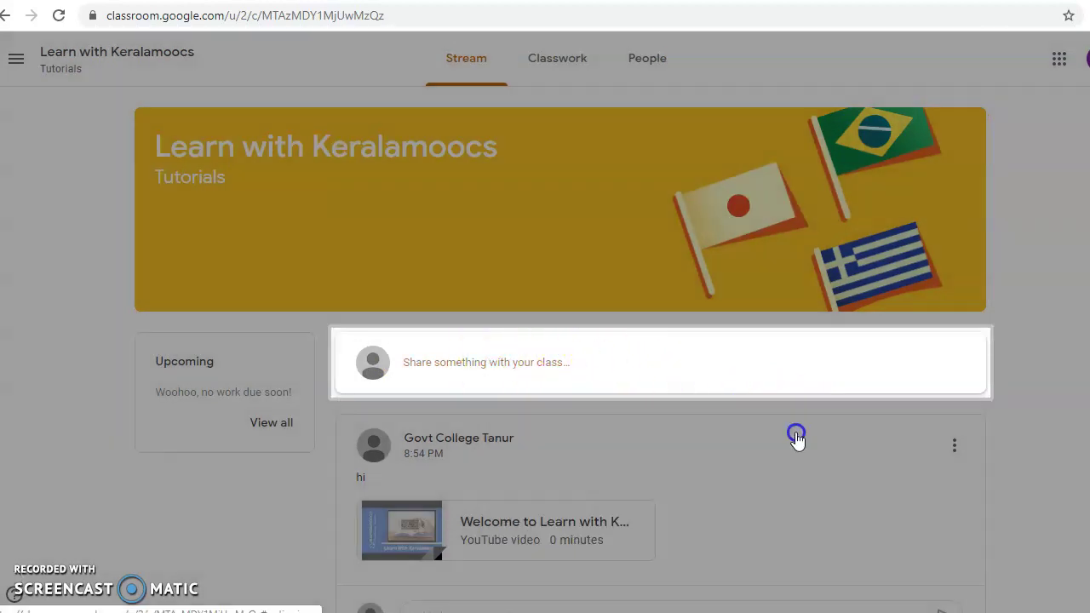
# Step: Look through the stream as a student and play the Welcome to Learn with Keralamoocs video attached to the post
pyautogui.scroll(-1, 516, 421)
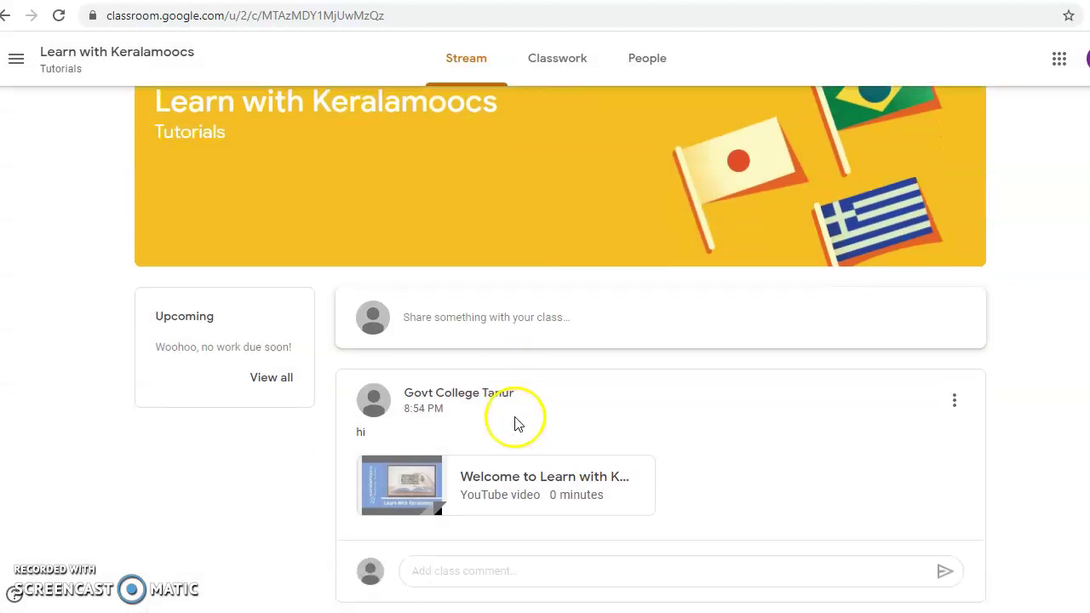
pyautogui.scroll(1, 494, 298)
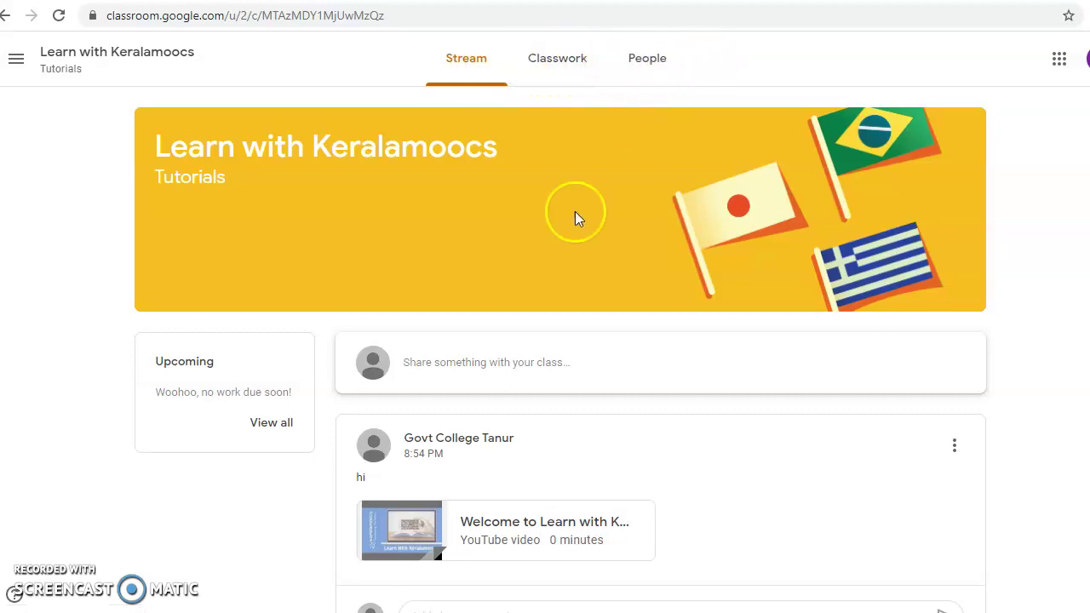
pyautogui.scroll(-1, 521, 456)
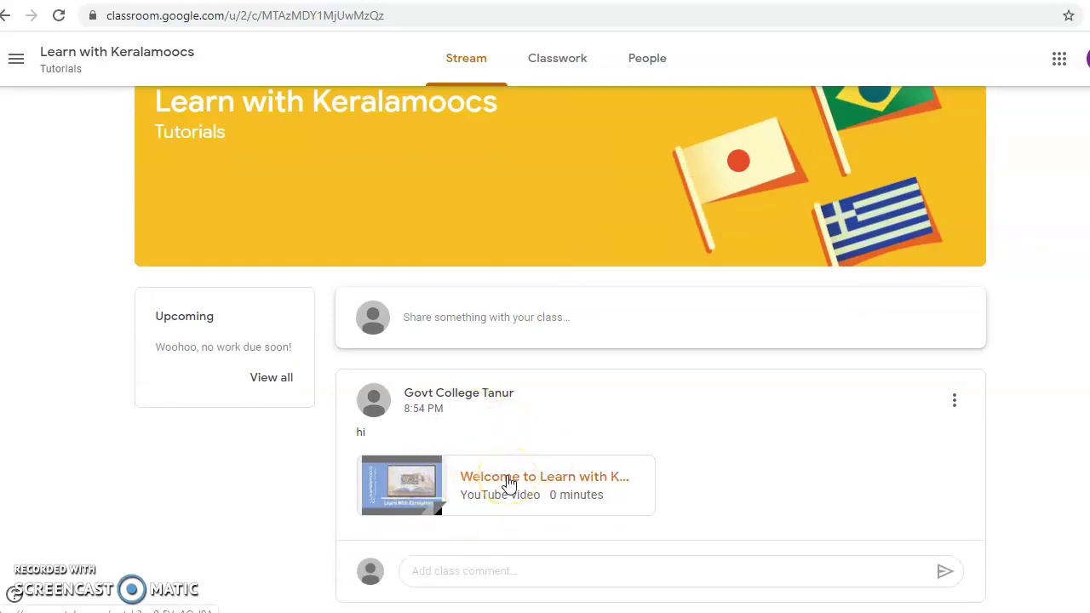
pyautogui.click(508, 482)
pyautogui.click(539, 352)
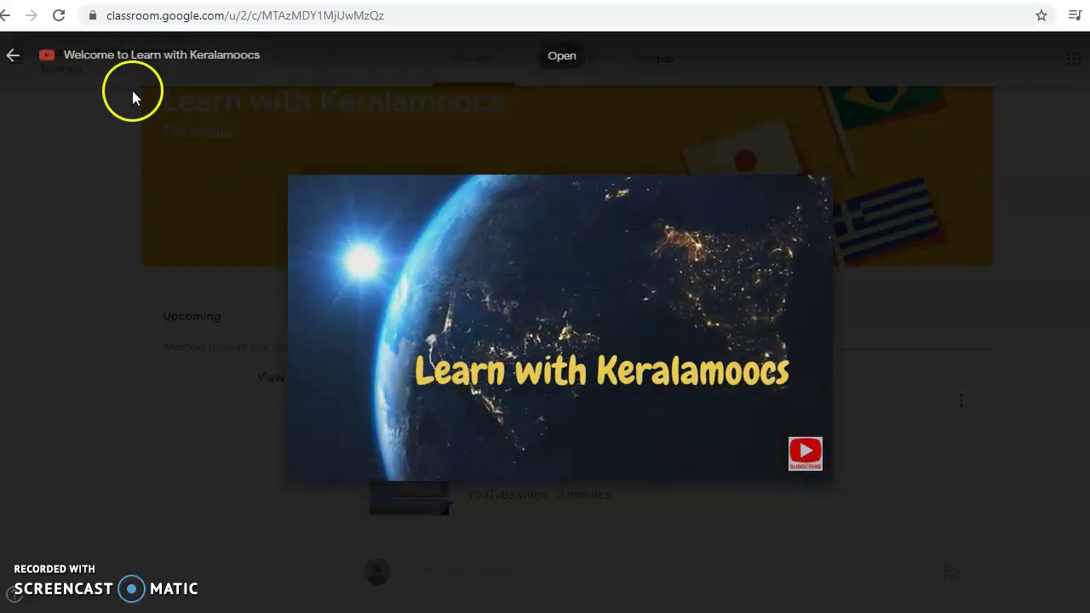
# Step: Return to the teacher's account and disable the class code in the general class settings
pyautogui.click(42, 565)
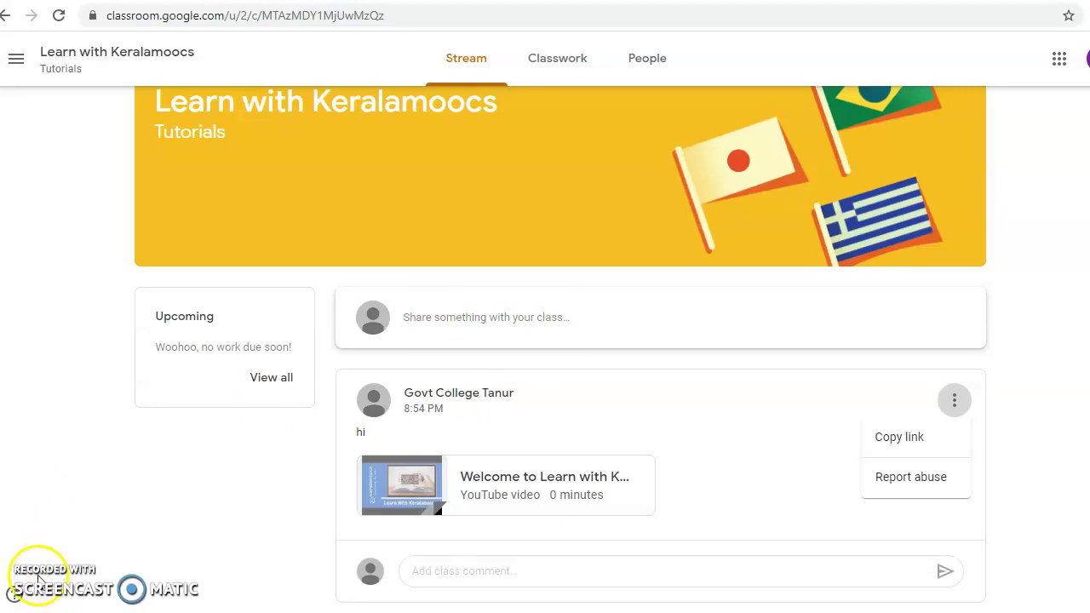
pyautogui.click(475, 324)
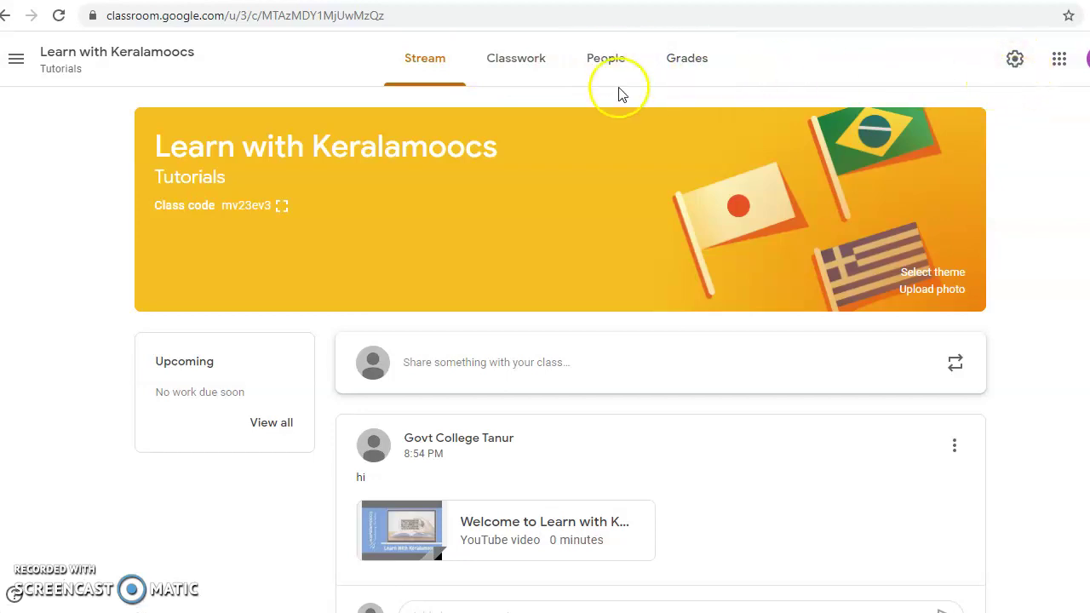
pyautogui.click(1015, 62)
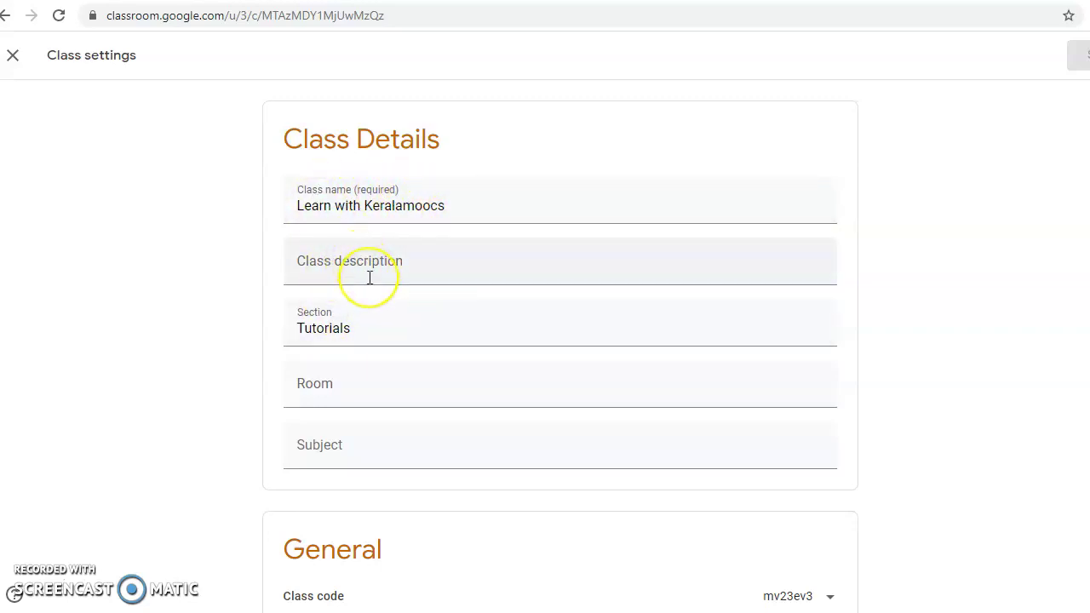
pyautogui.scroll(-1, 370, 277)
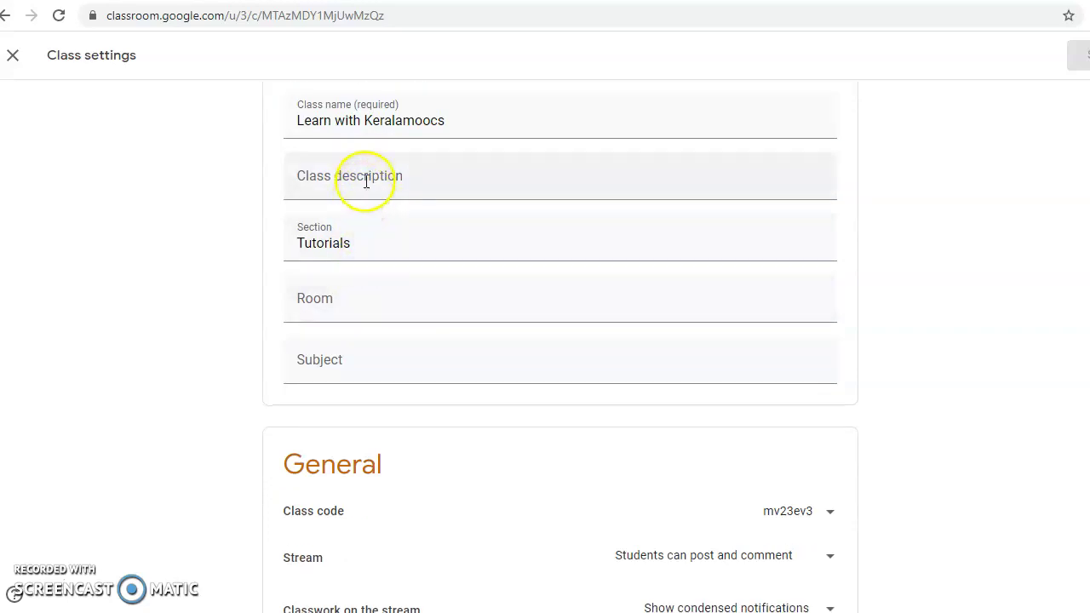
pyautogui.scroll(-2, 412, 290)
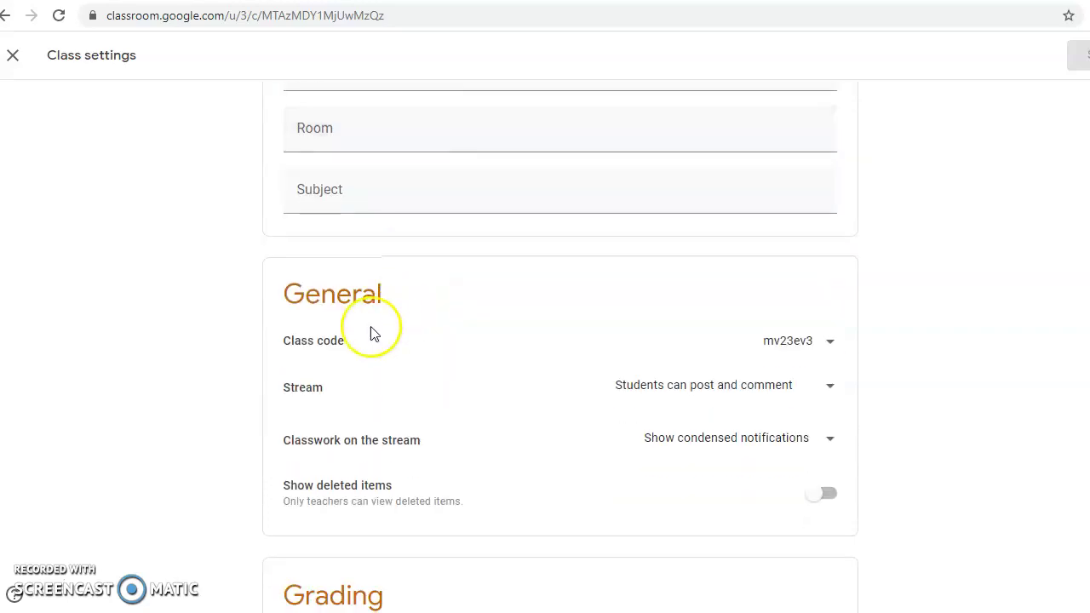
pyautogui.click(825, 343)
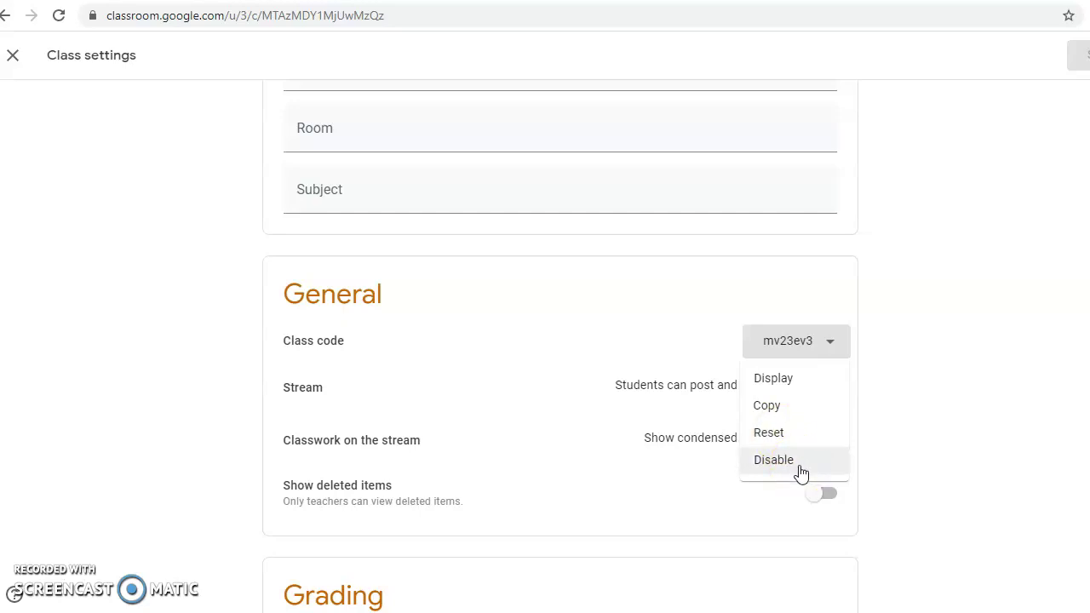
pyautogui.click(771, 461)
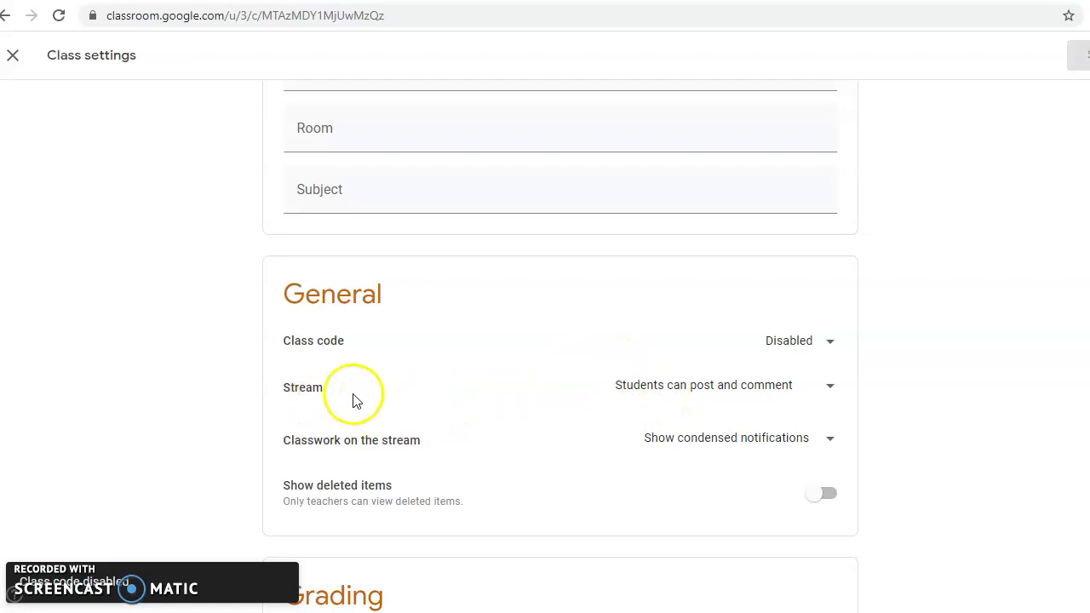
# Step: Set the stream permission to Only teachers can post or comment, and back to Students can post and comment
pyautogui.click(826, 390)
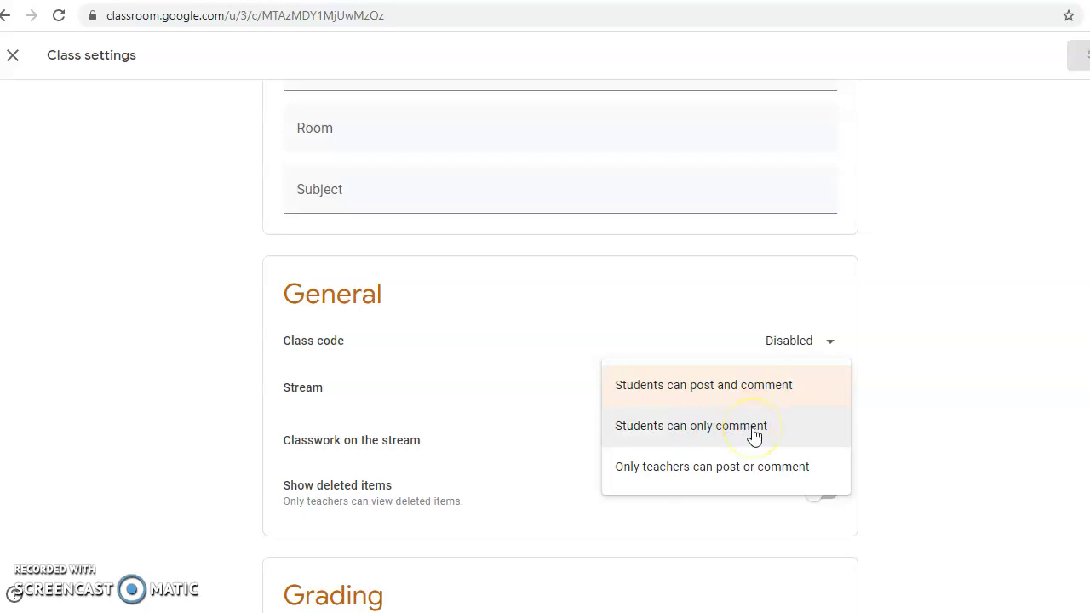
pyautogui.click(785, 475)
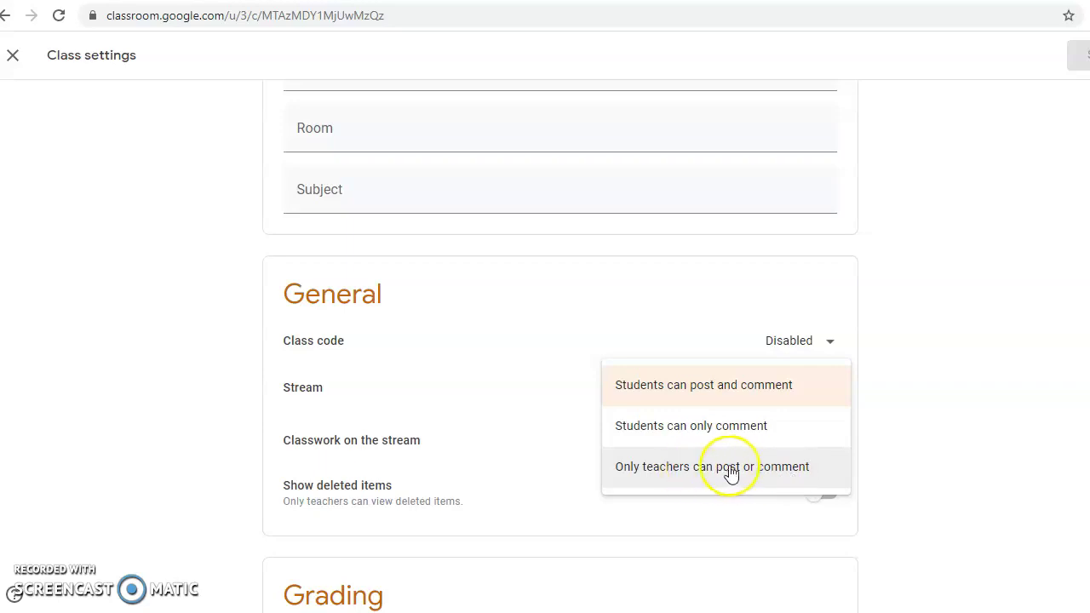
pyautogui.click(784, 471)
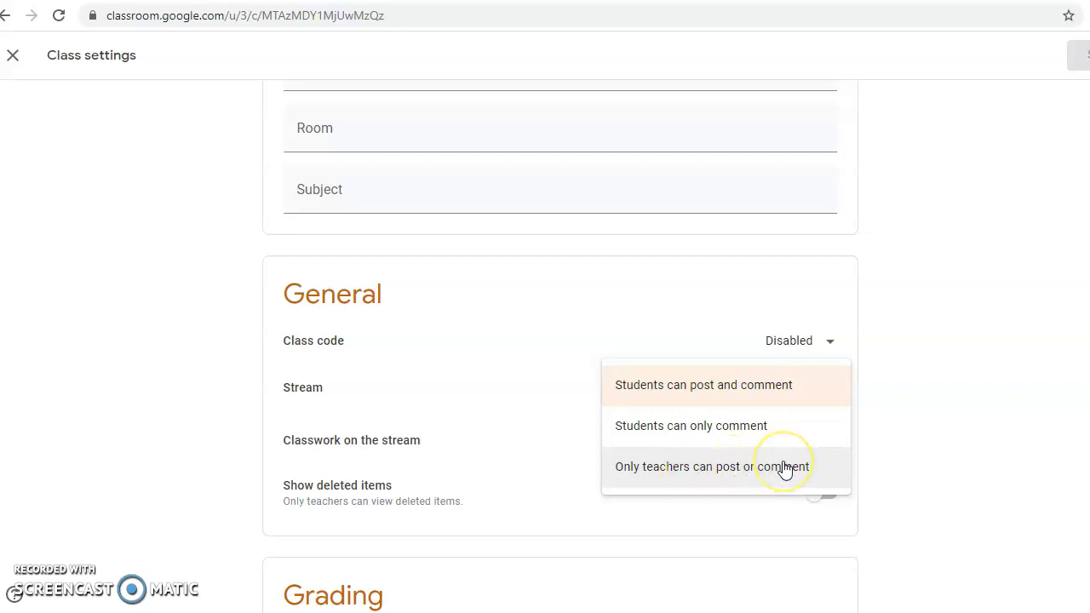
pyautogui.click(785, 468)
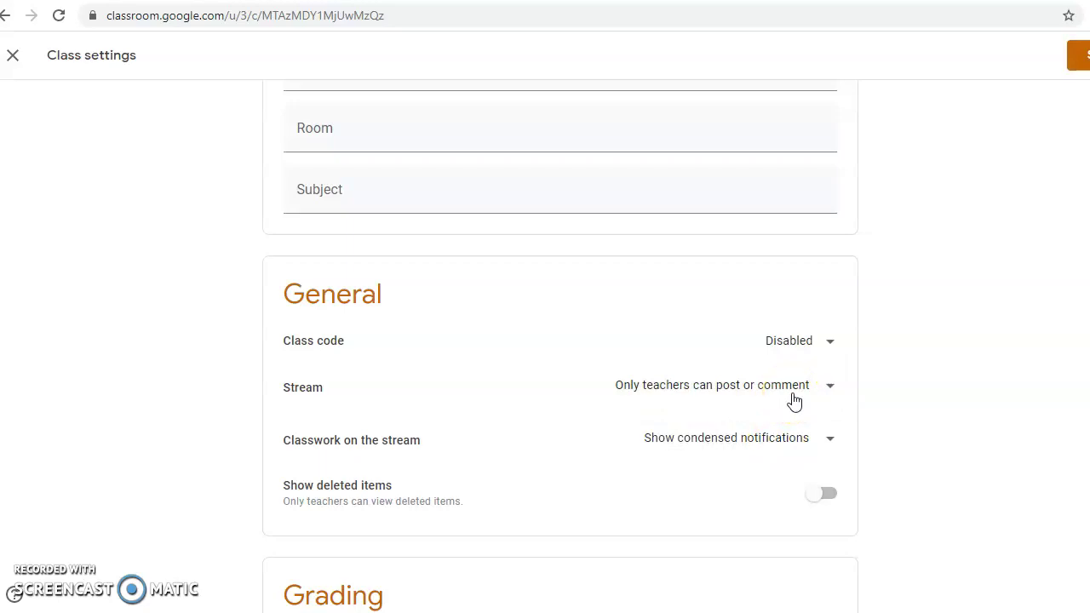
pyautogui.click(800, 388)
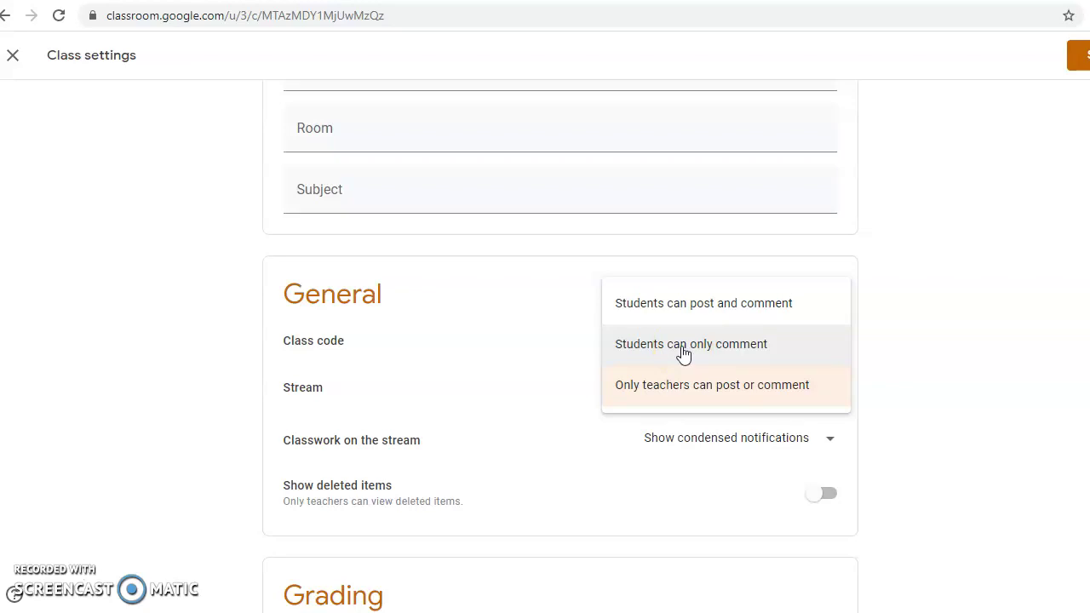
pyautogui.click(687, 306)
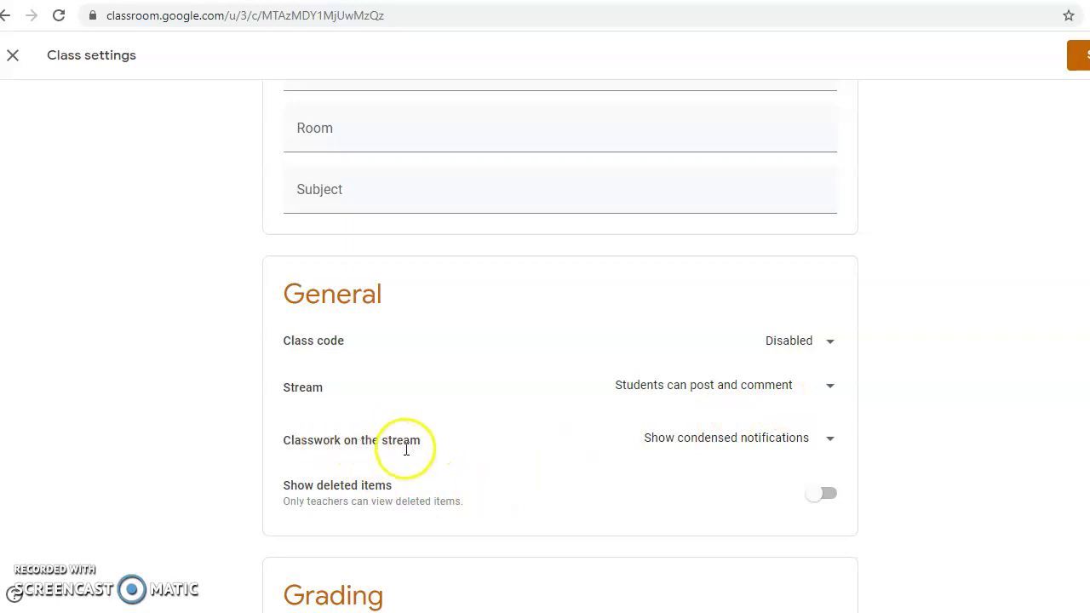
# Step: Set Classwork on the stream to Hide notifications and save the class settings
pyautogui.click(801, 439)
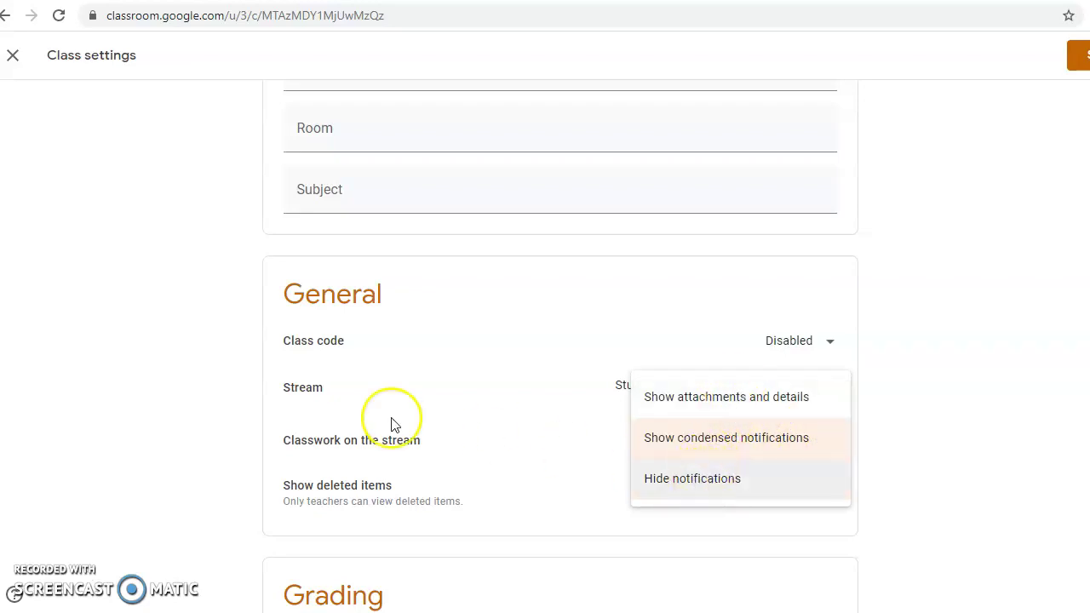
pyautogui.click(701, 480)
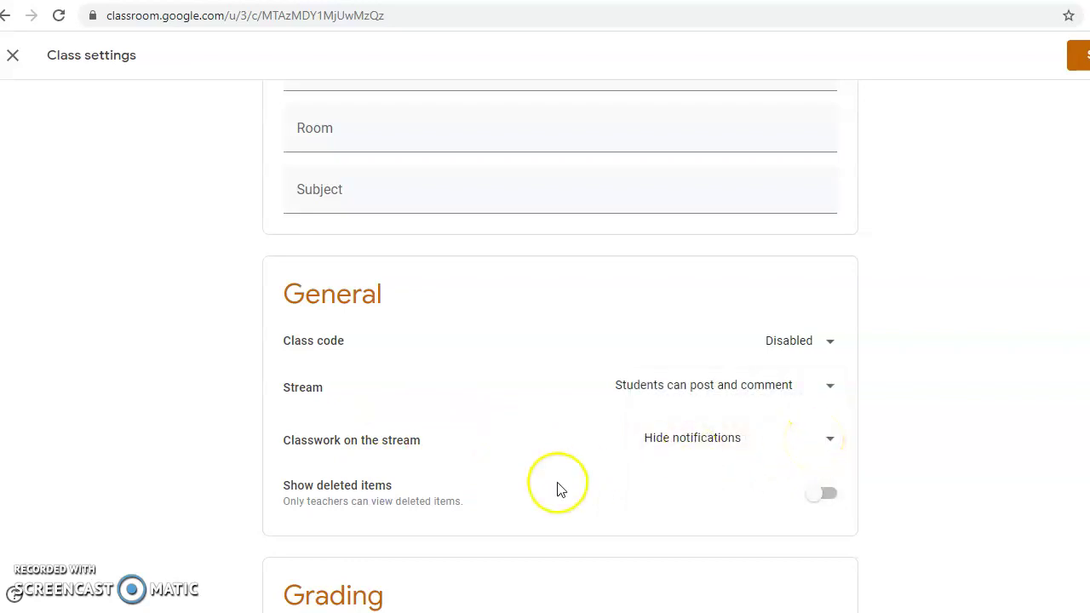
pyautogui.scroll(1, 653, 503)
pyautogui.scroll(-2, 656, 505)
pyautogui.scroll(-2, 654, 503)
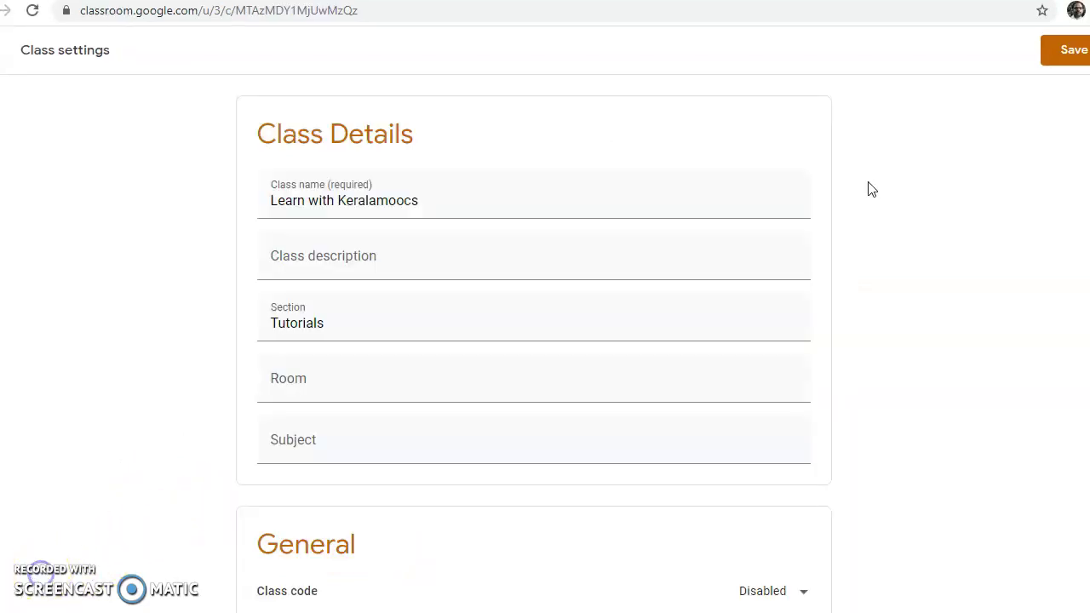
pyautogui.click(1060, 50)
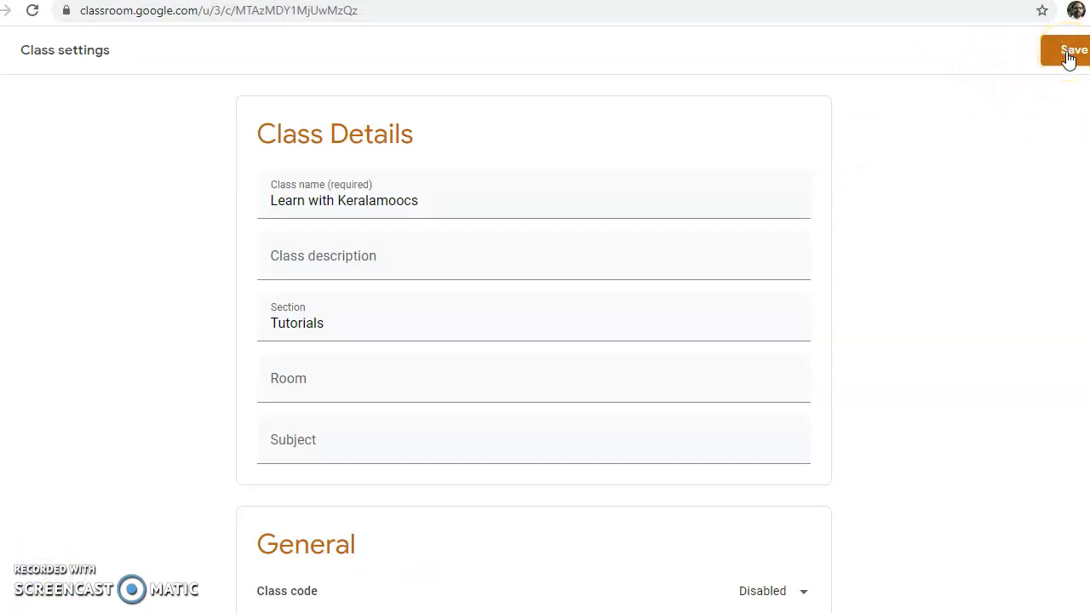
pyautogui.click(1070, 57)
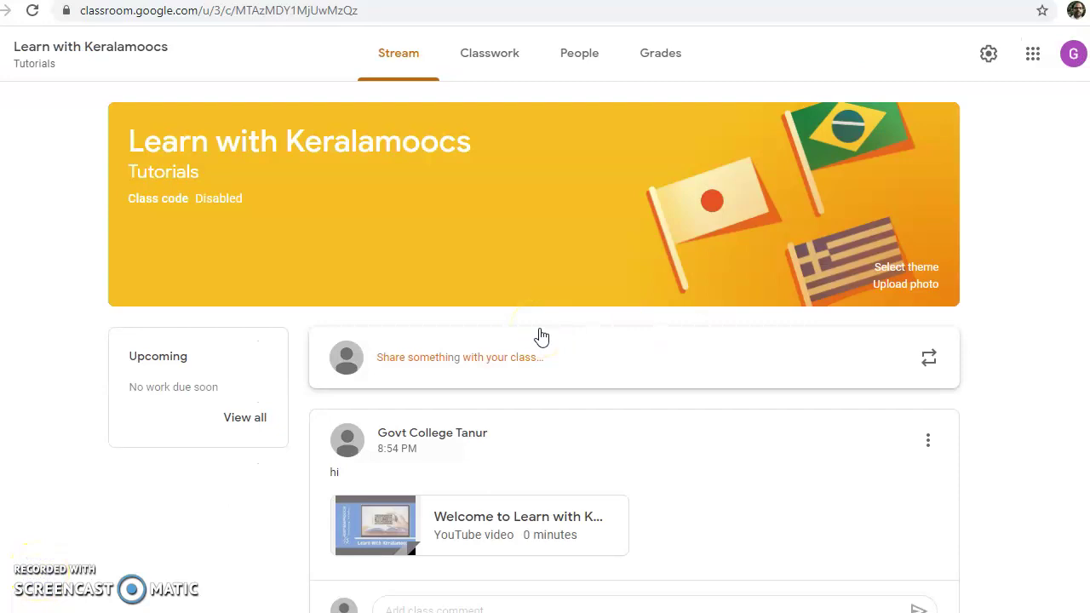
# Step: Switch to IrfanView and view the Google Classroom.jpg title image in full screen
pyautogui.click(534, 340)
pyautogui.click(504, 62)
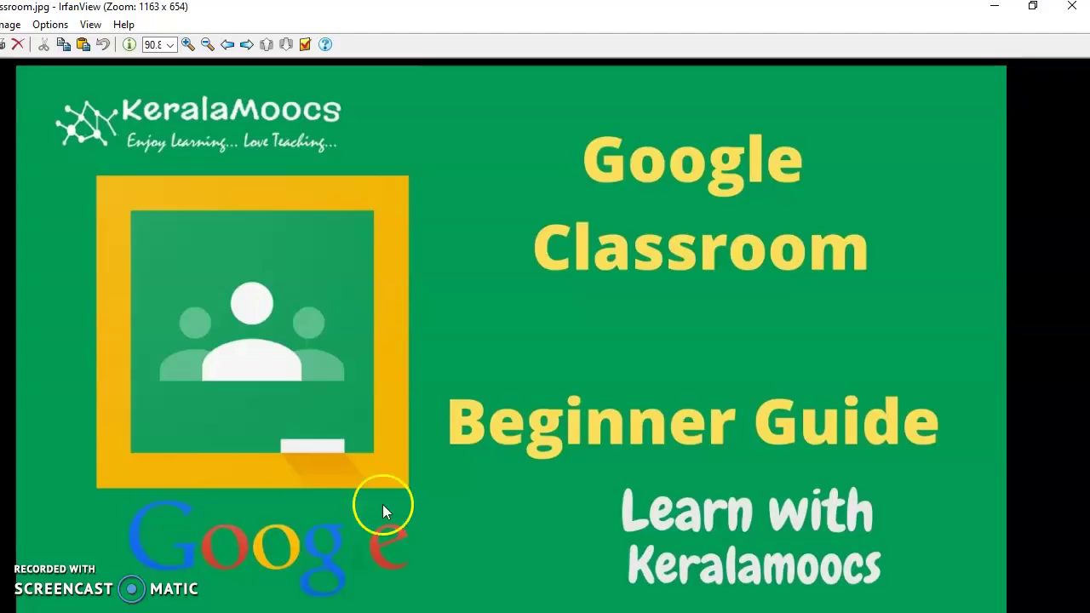
pyautogui.doubleClick(445, 435)
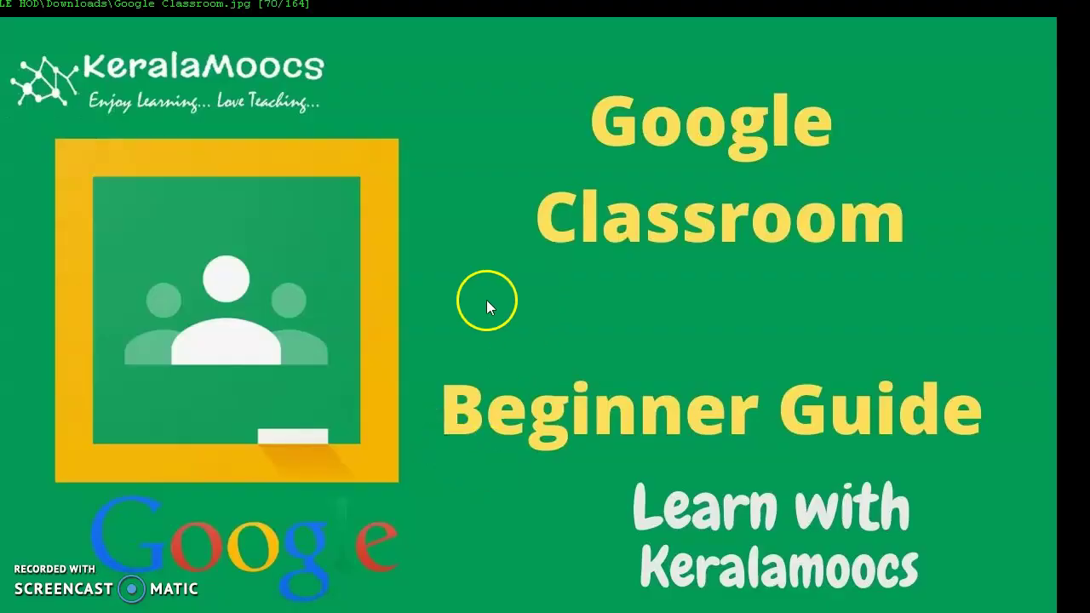